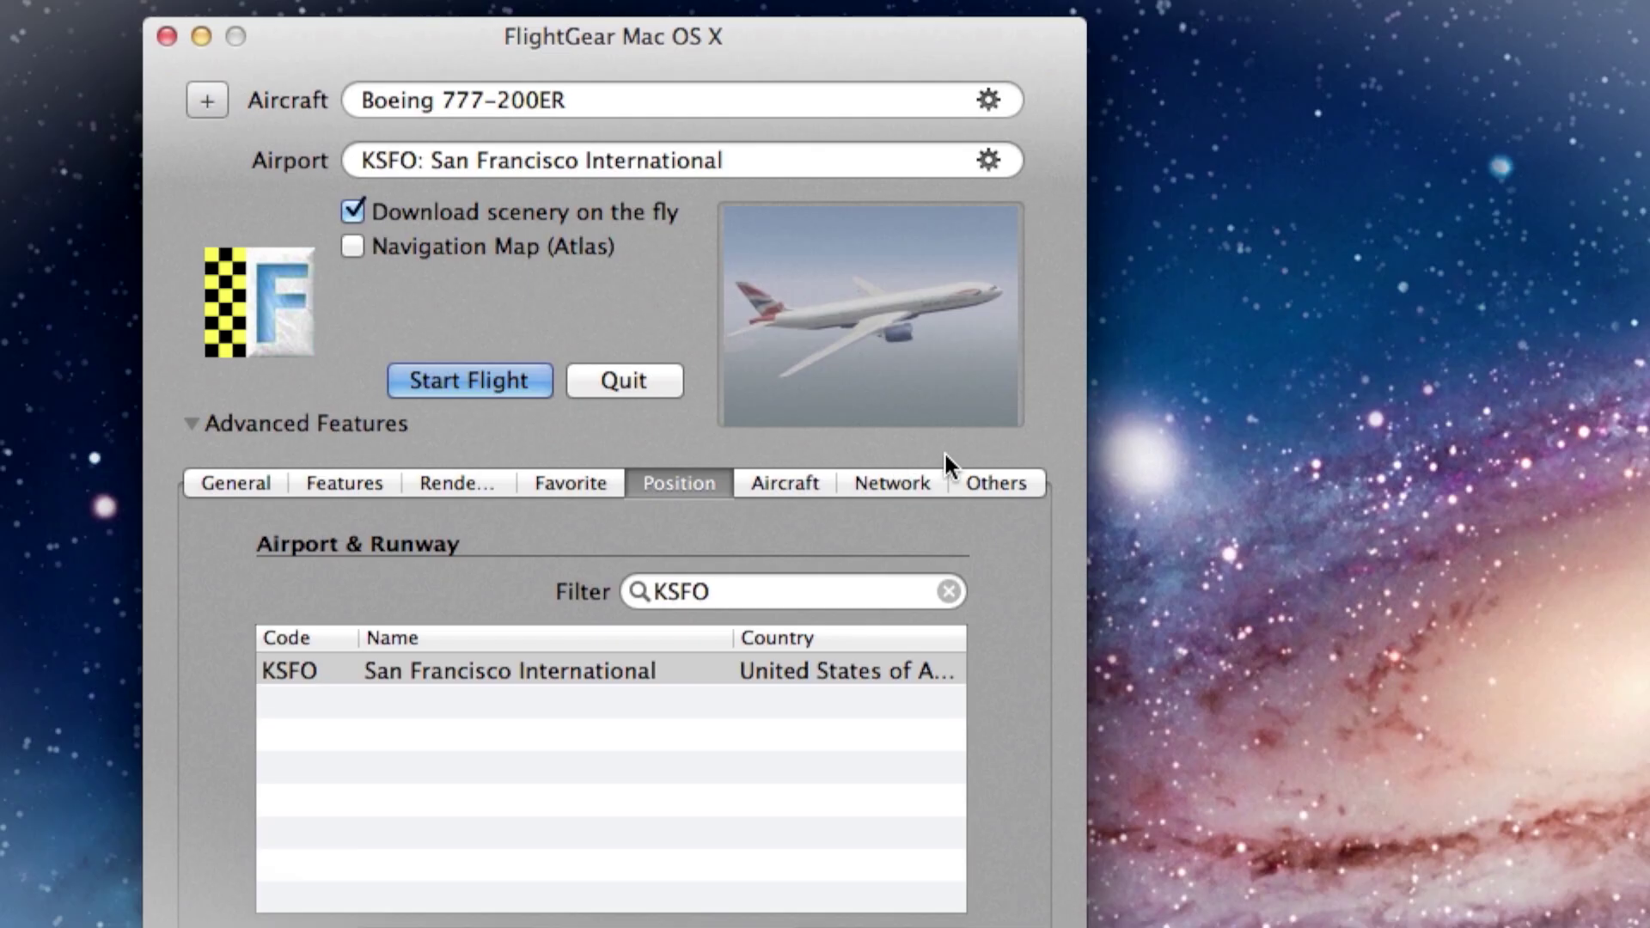
- Start Install Add-on Data from the launcher's Others tab and browse to the Downloads folder
click(1014, 479)
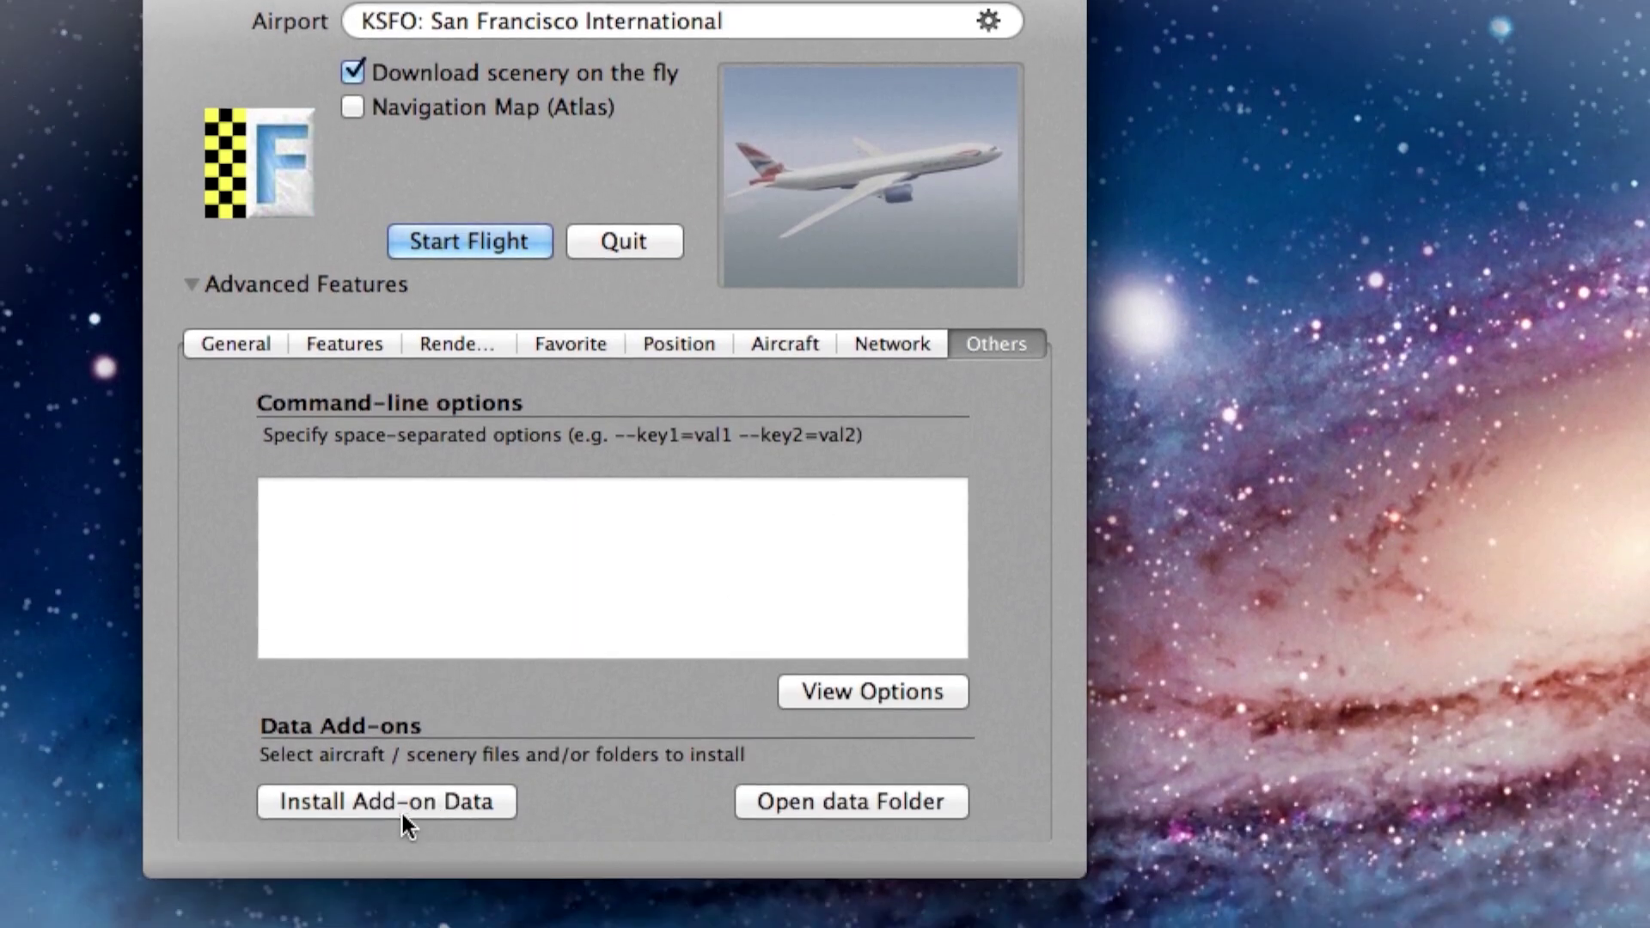
click(402, 872)
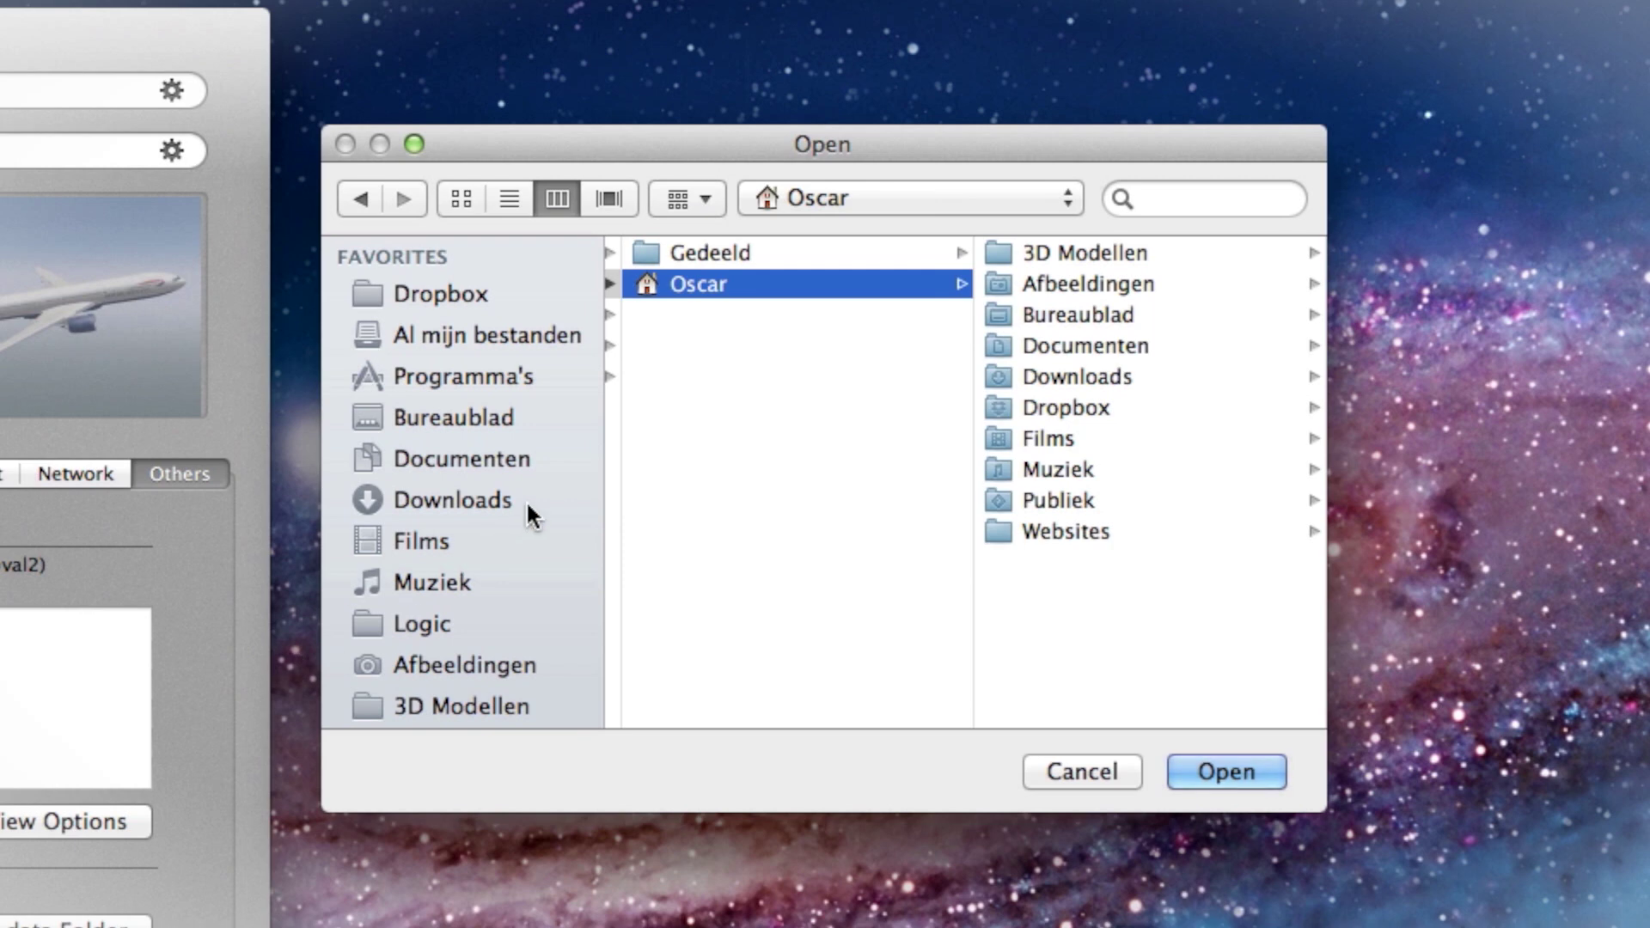
click(526, 500)
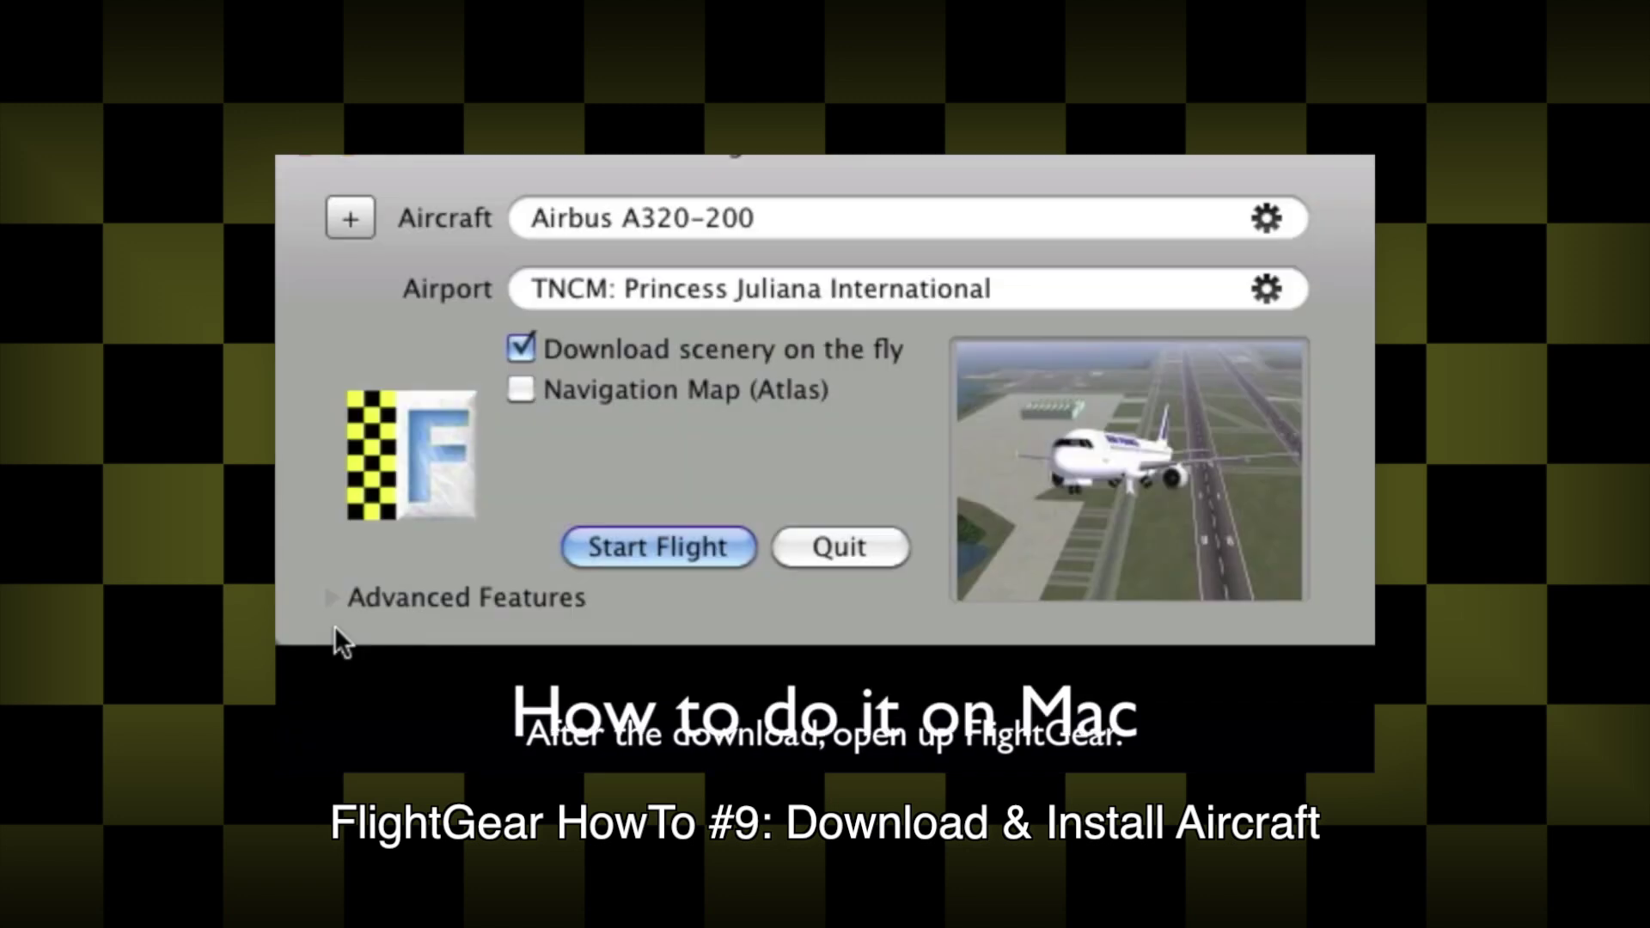
- Expand Advanced Features, start Install Add-on Data from the Others tab, and browse to Downloads
click(333, 602)
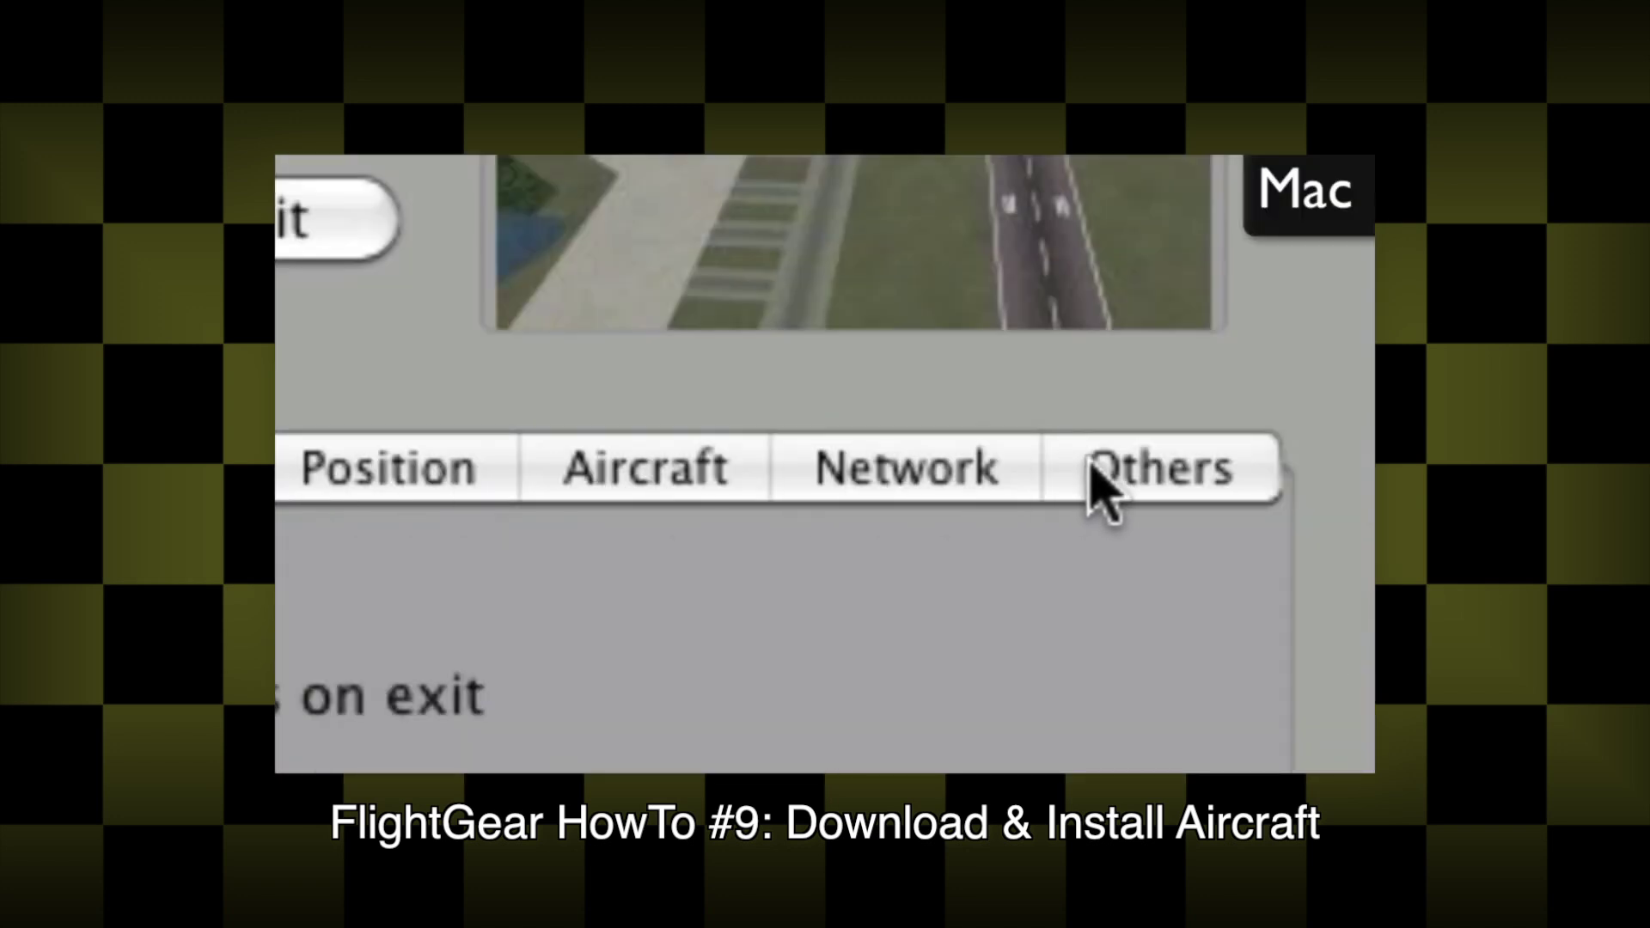
click(1184, 475)
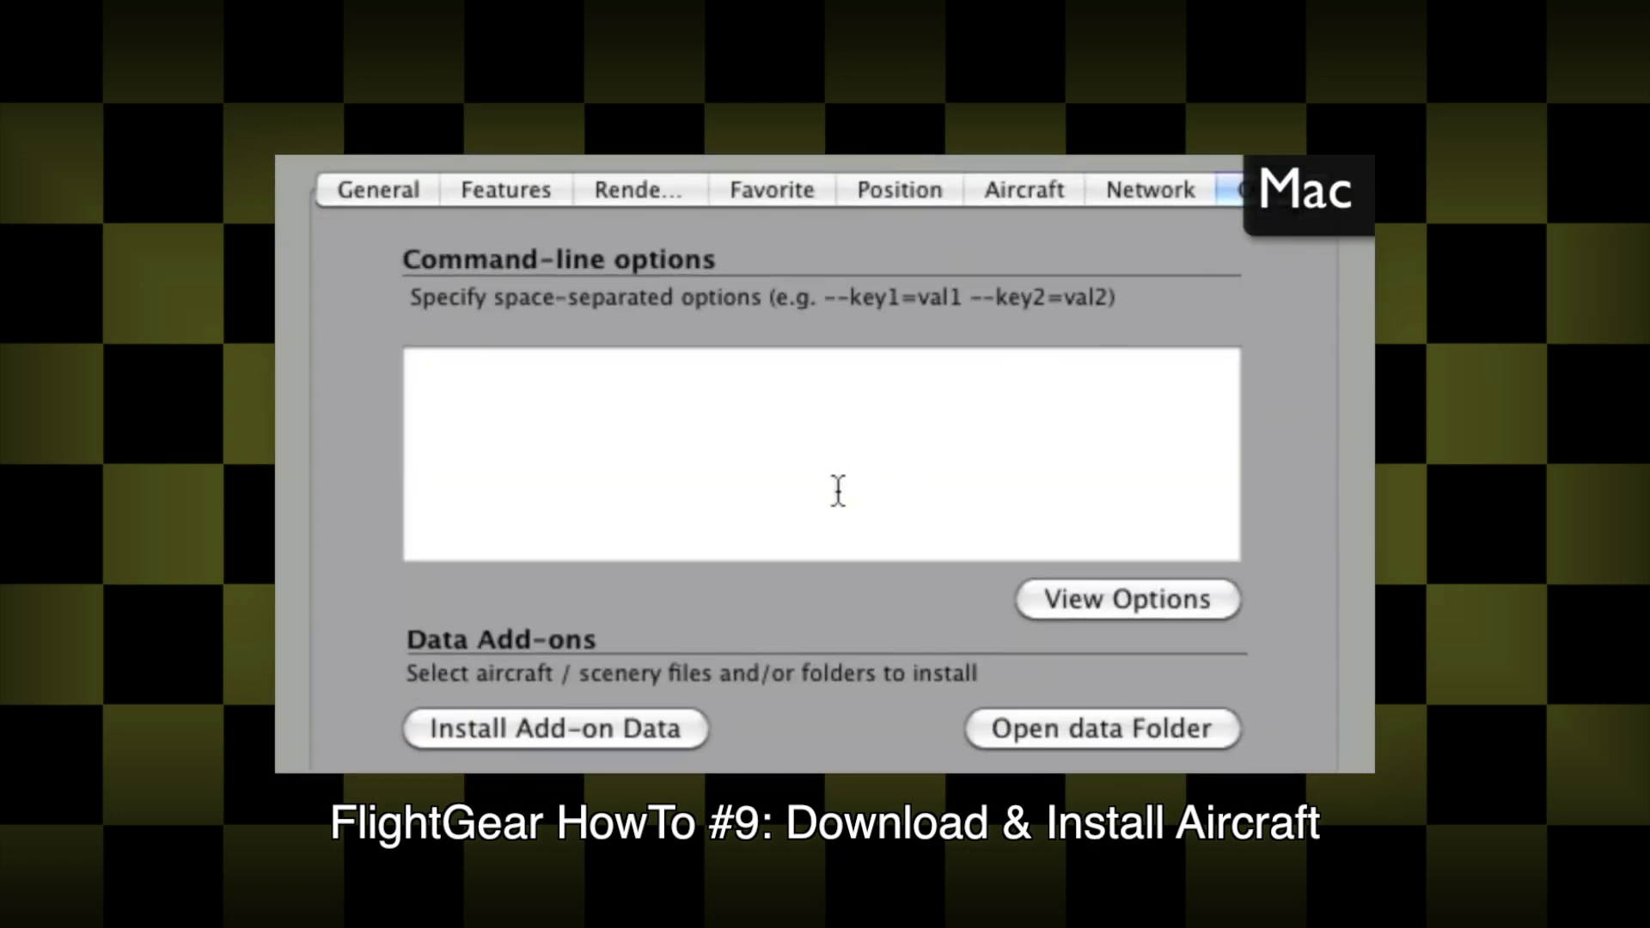
click(501, 734)
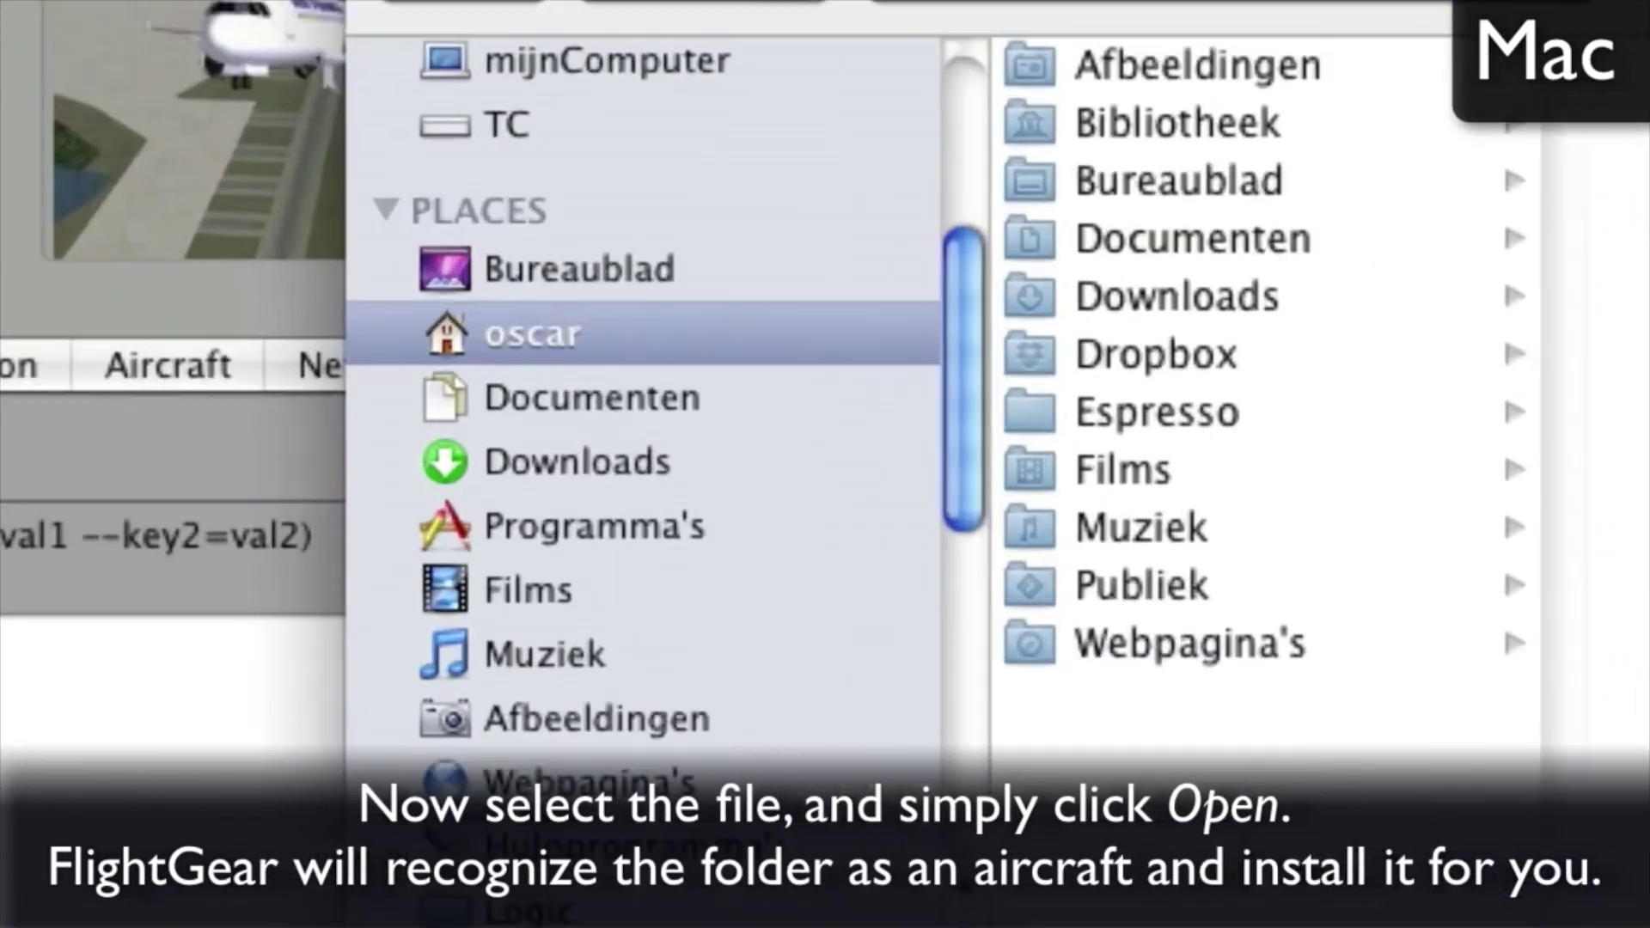
click(643, 466)
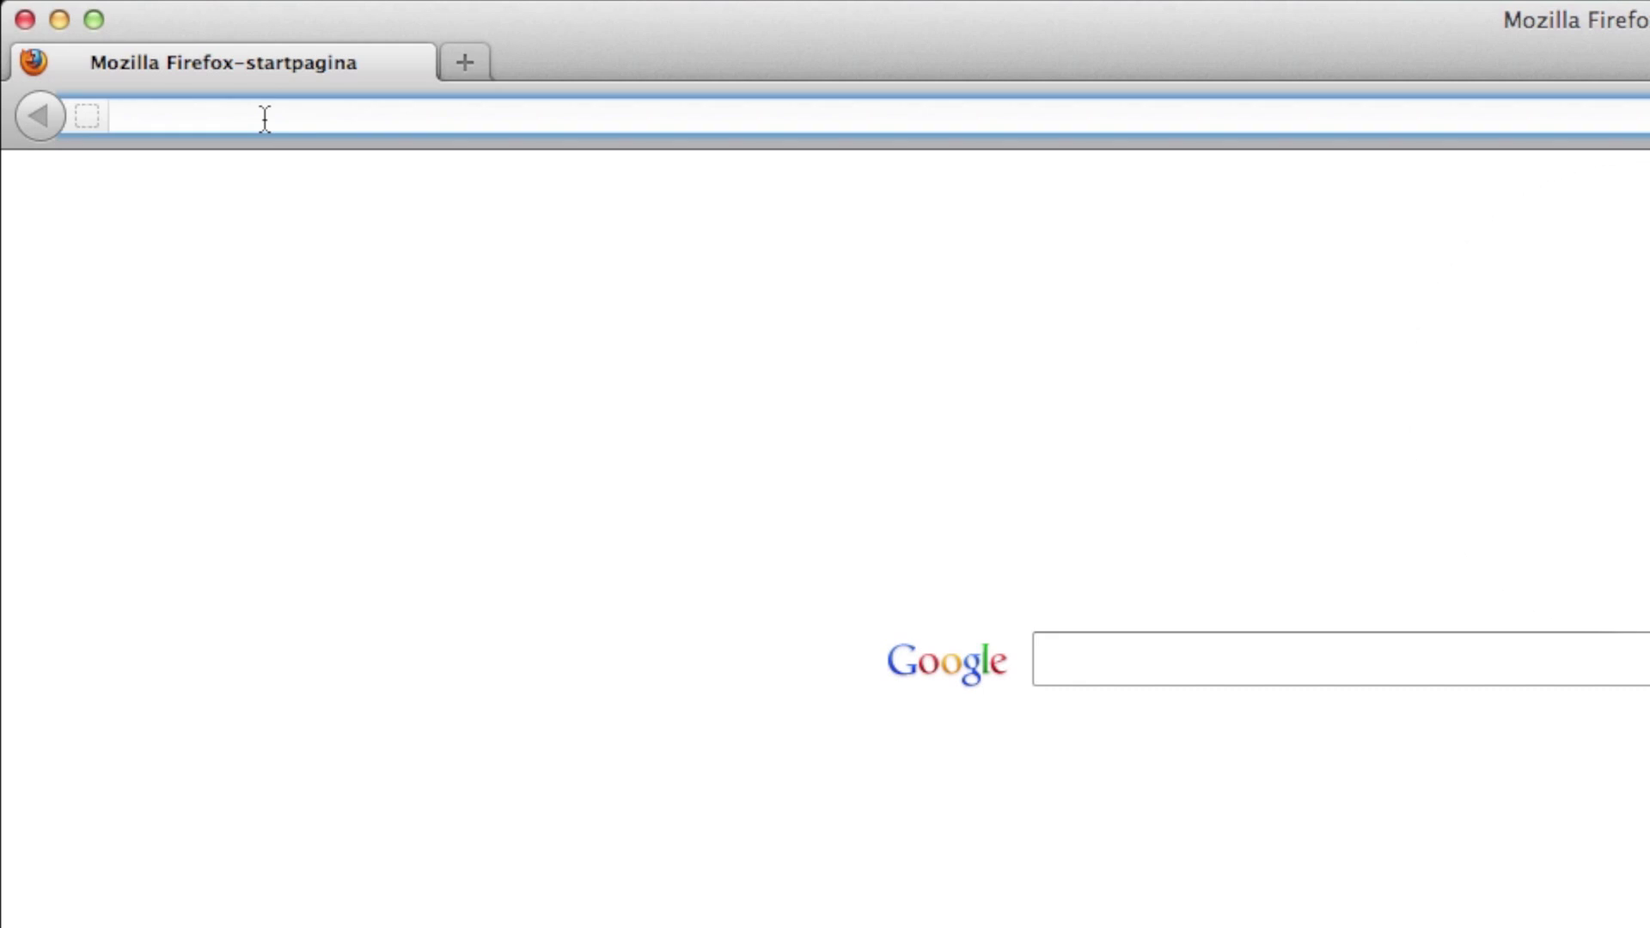
- Load flightgear.org and go to Downloads > Download Central
text(flightgear.org)
key(Return)
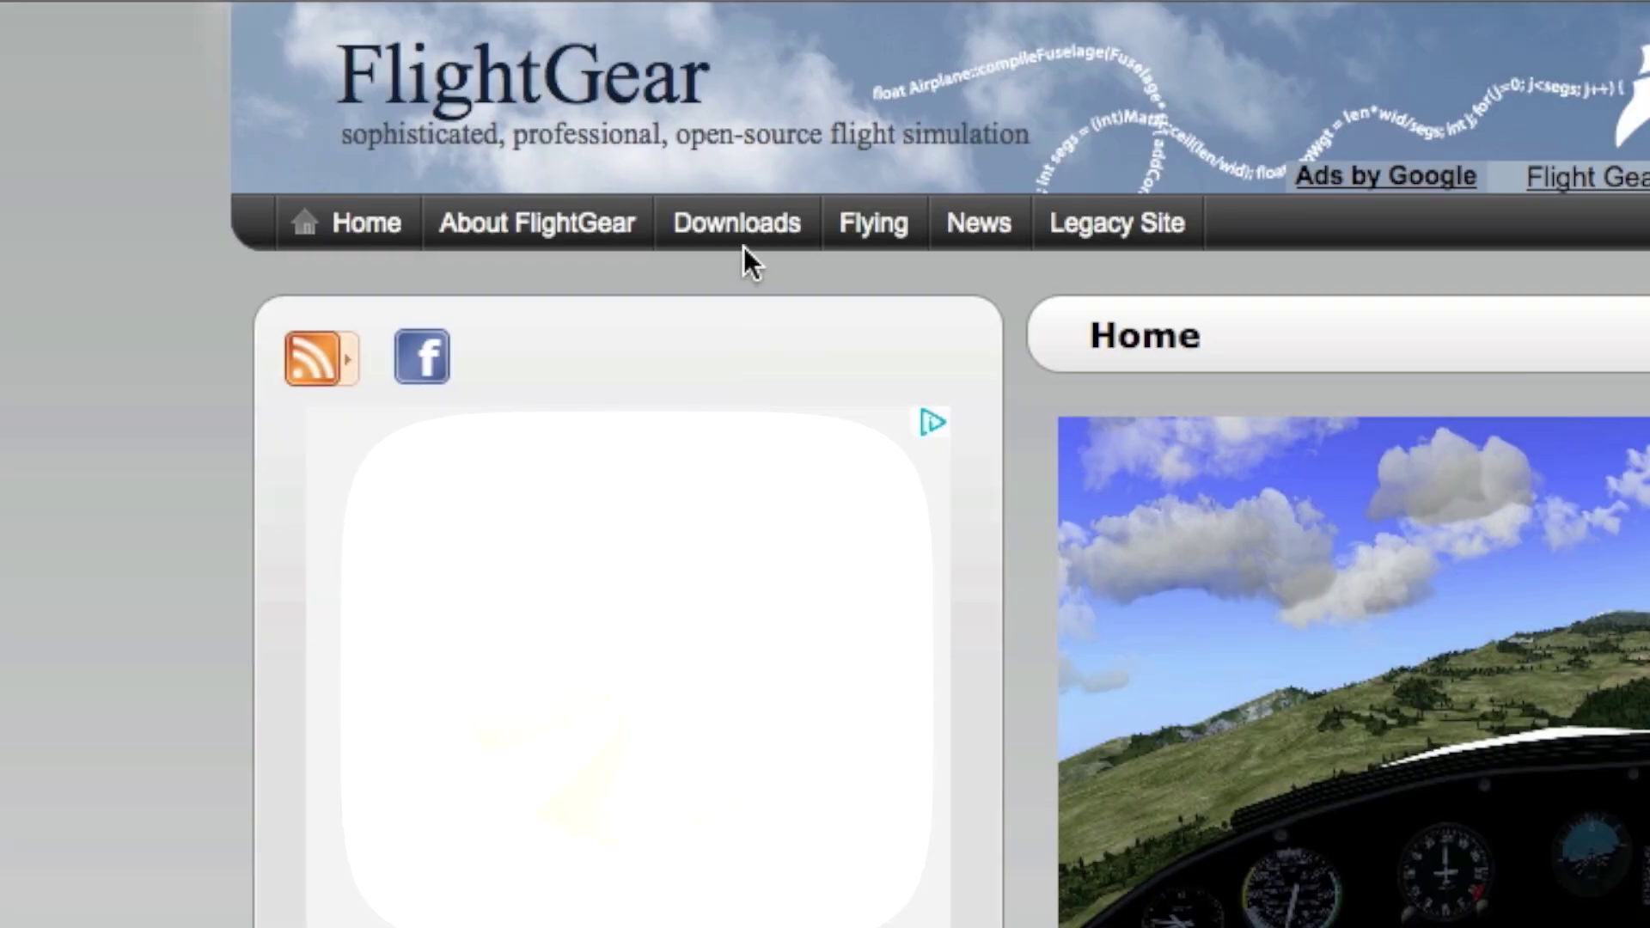
mouse_move(453, 101)
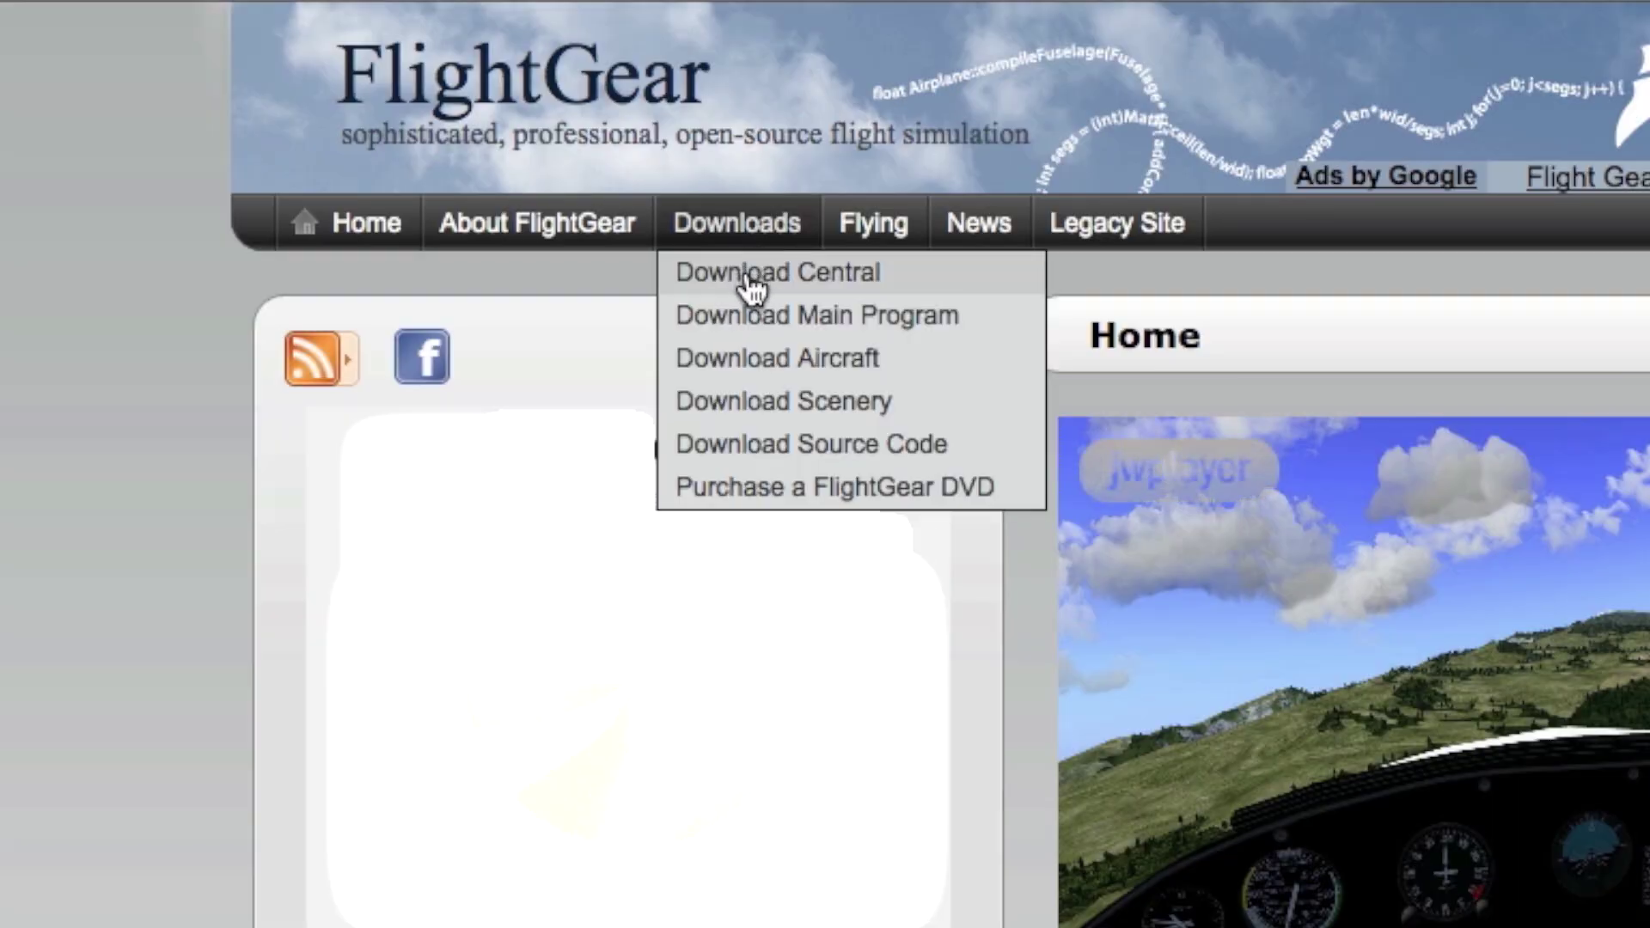
click(752, 292)
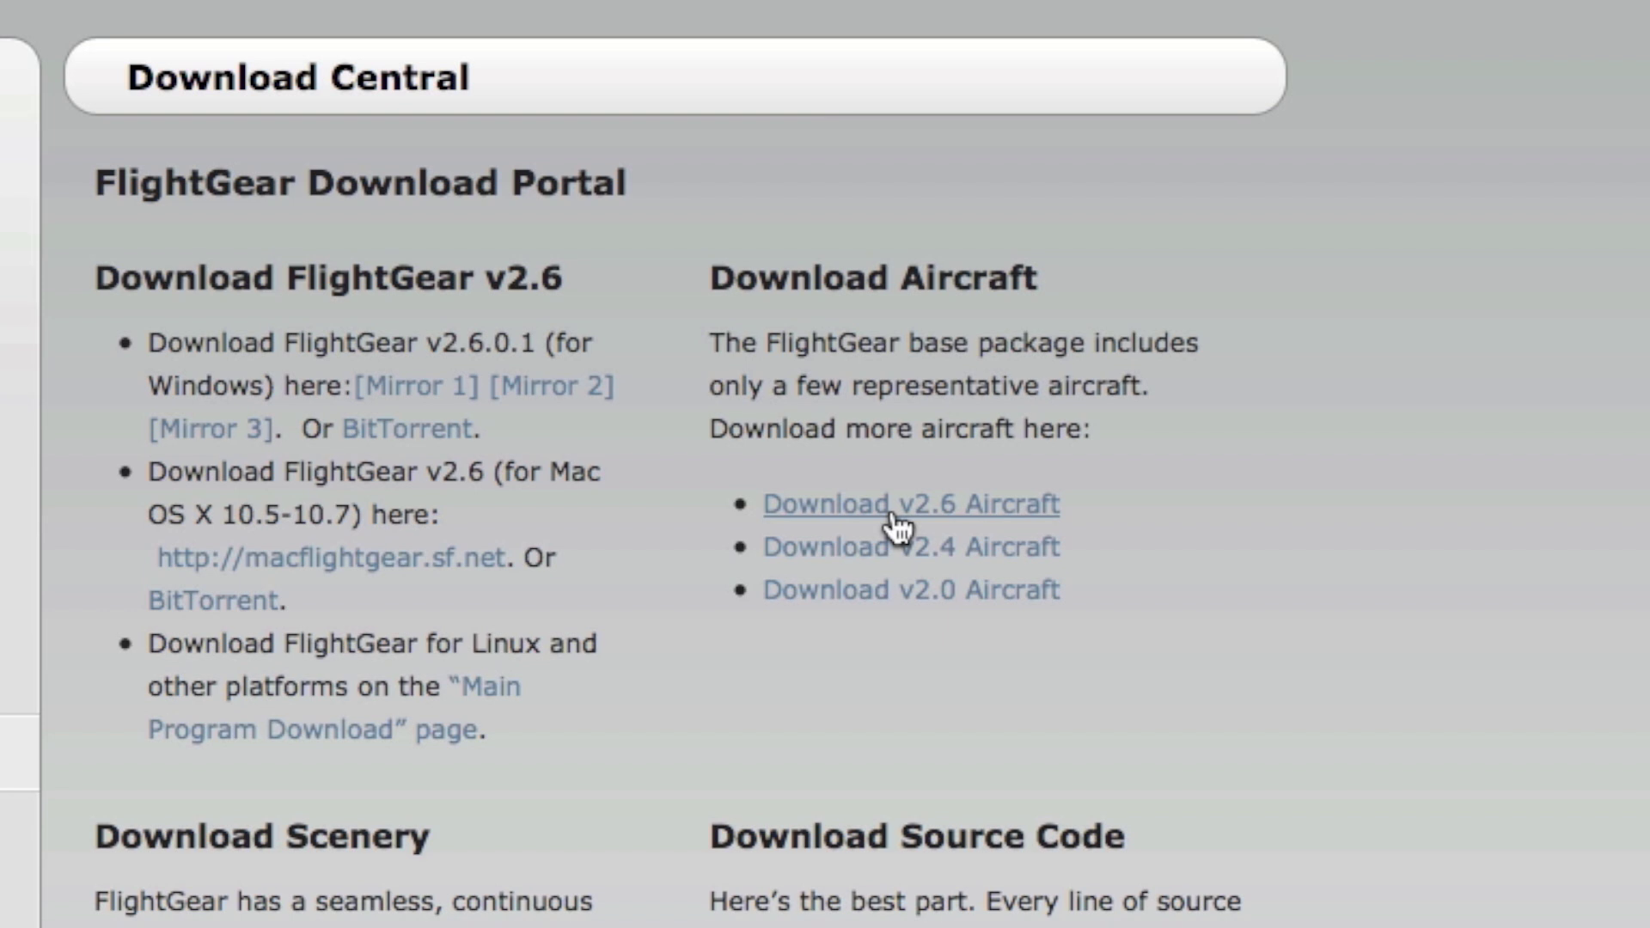
- Download ec135_0.6.zip via its Mirror 1 link on the v2.6 aircraft downloads page
click(892, 518)
scroll(1389, 303, down, 3)
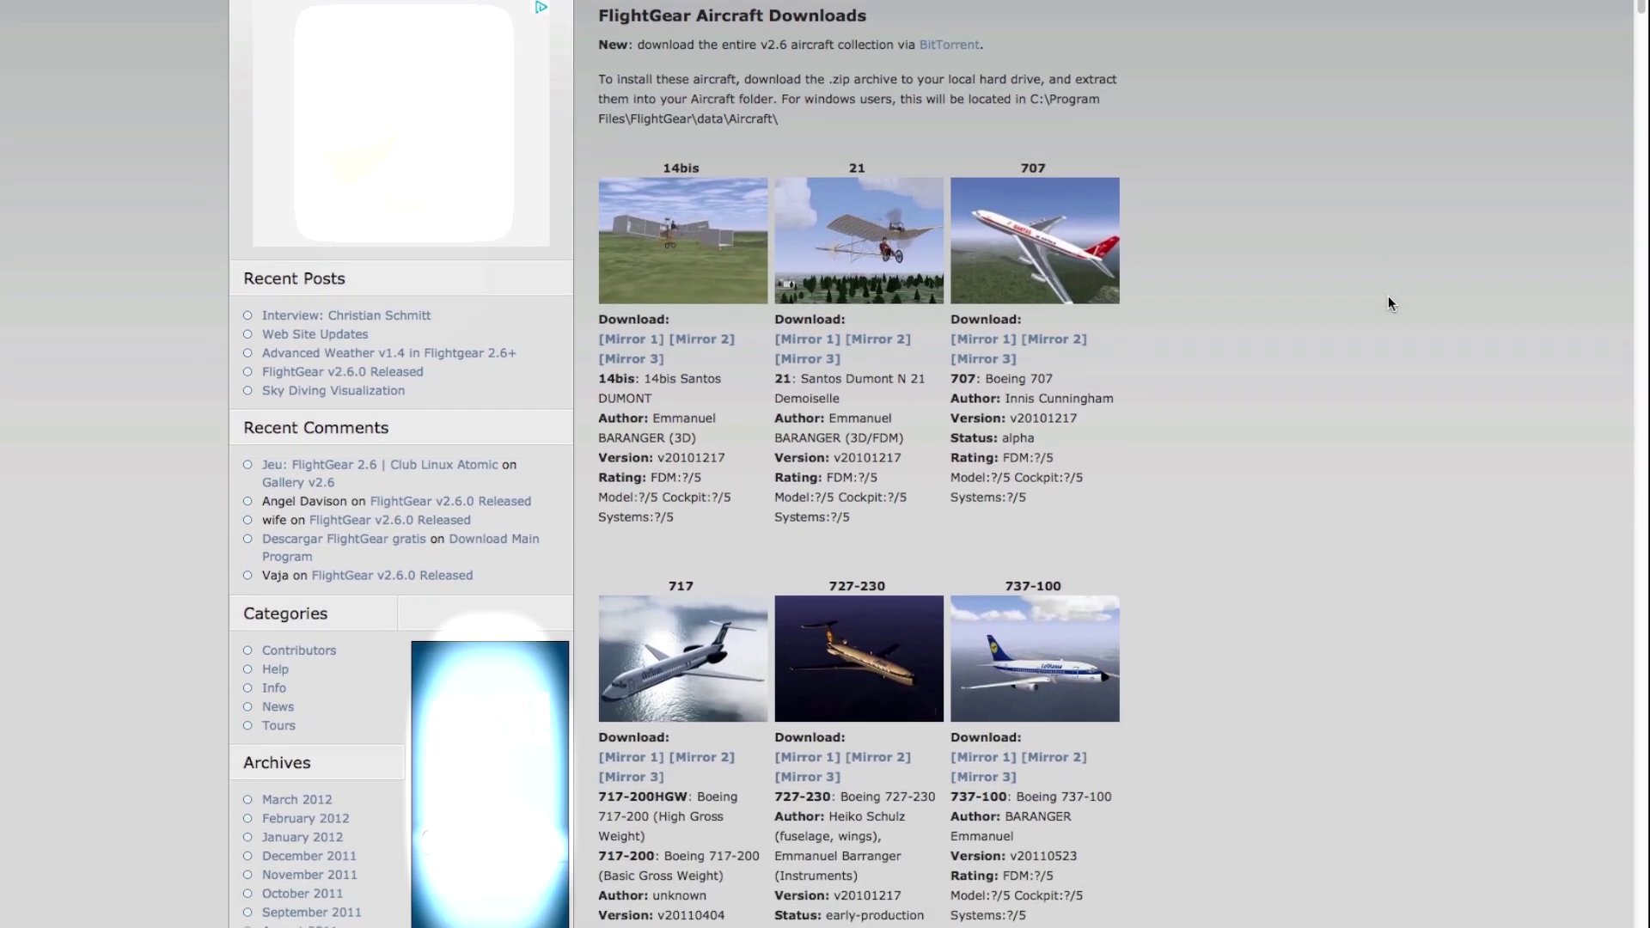
scroll(1389, 302, down, 15)
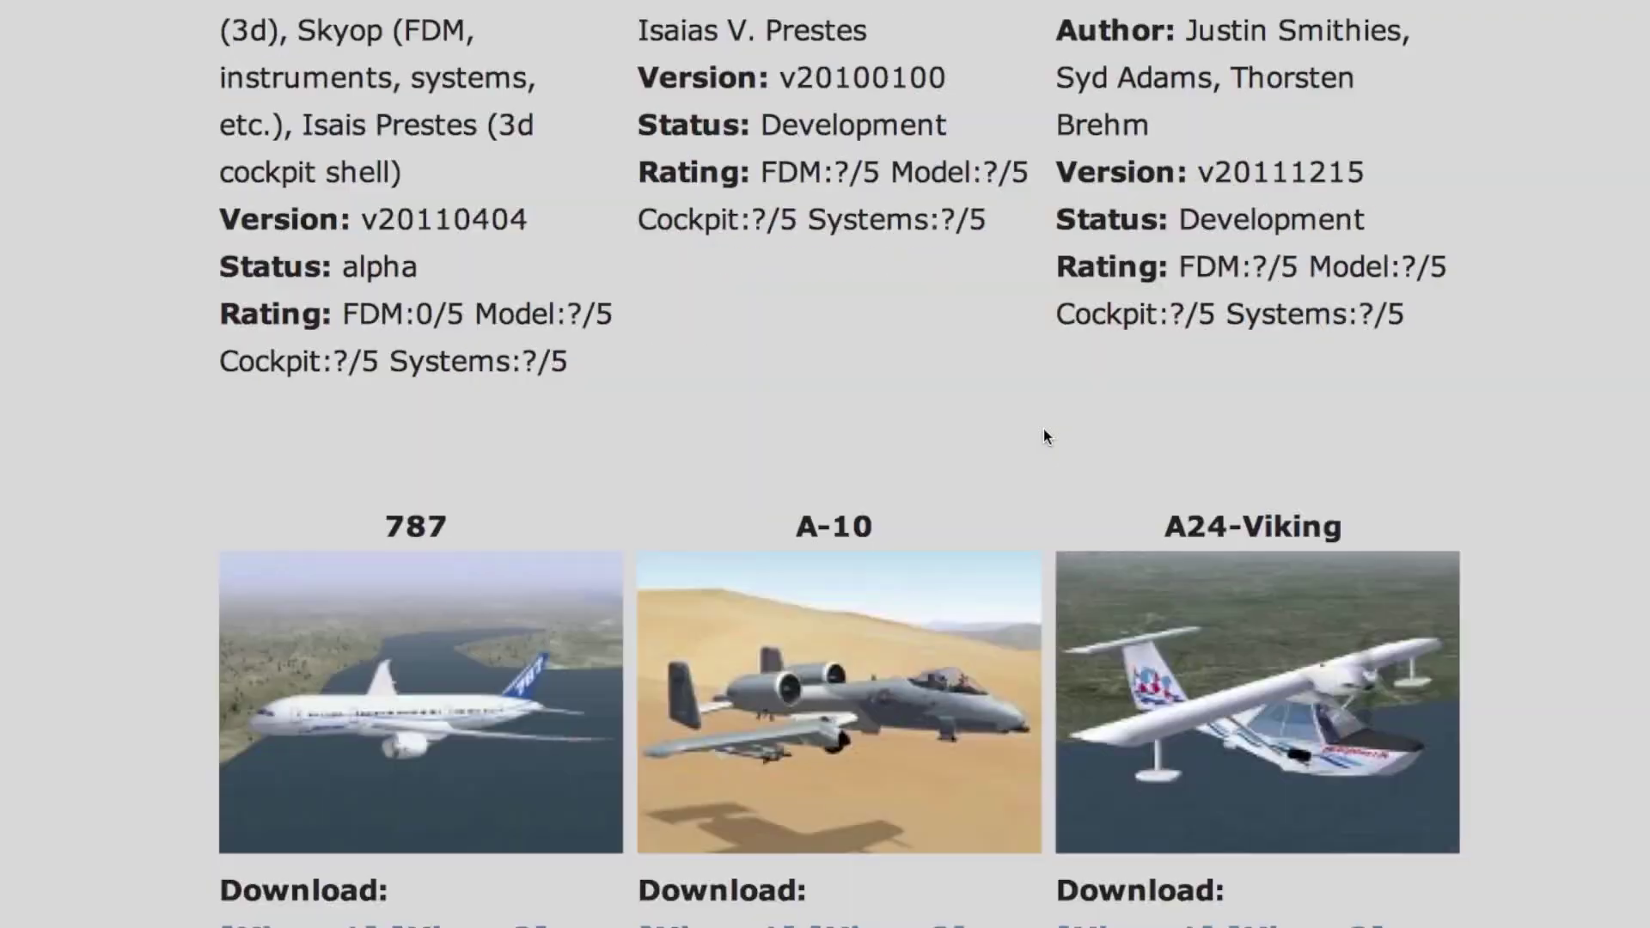
scroll(1044, 429, down, 15)
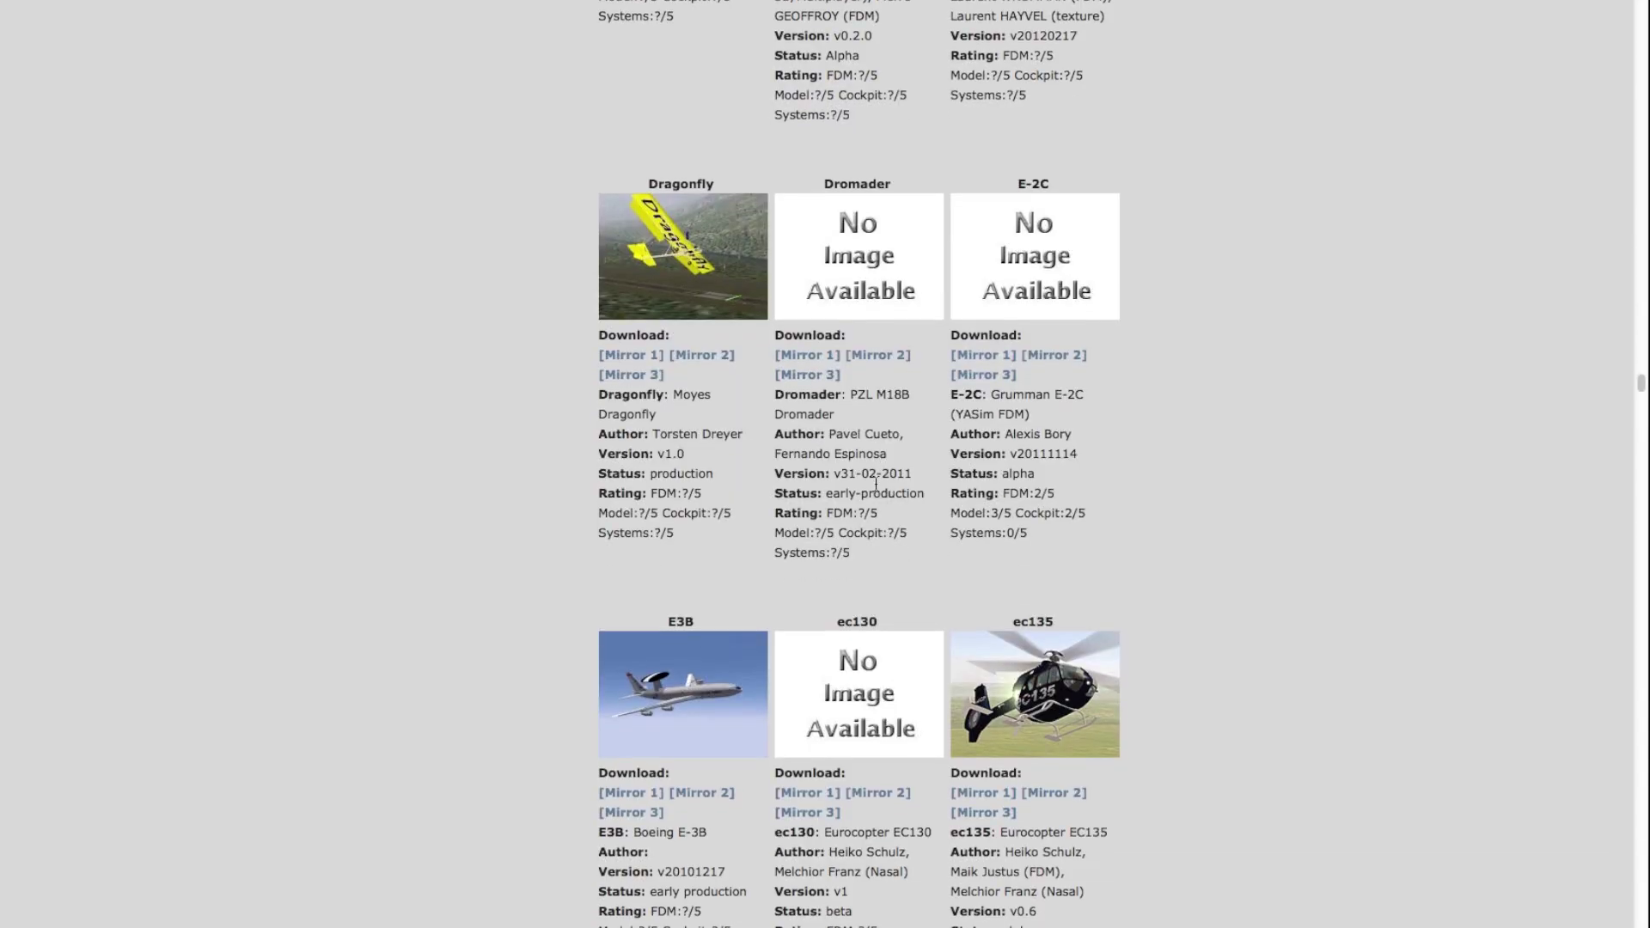
scroll(875, 484, down, 3)
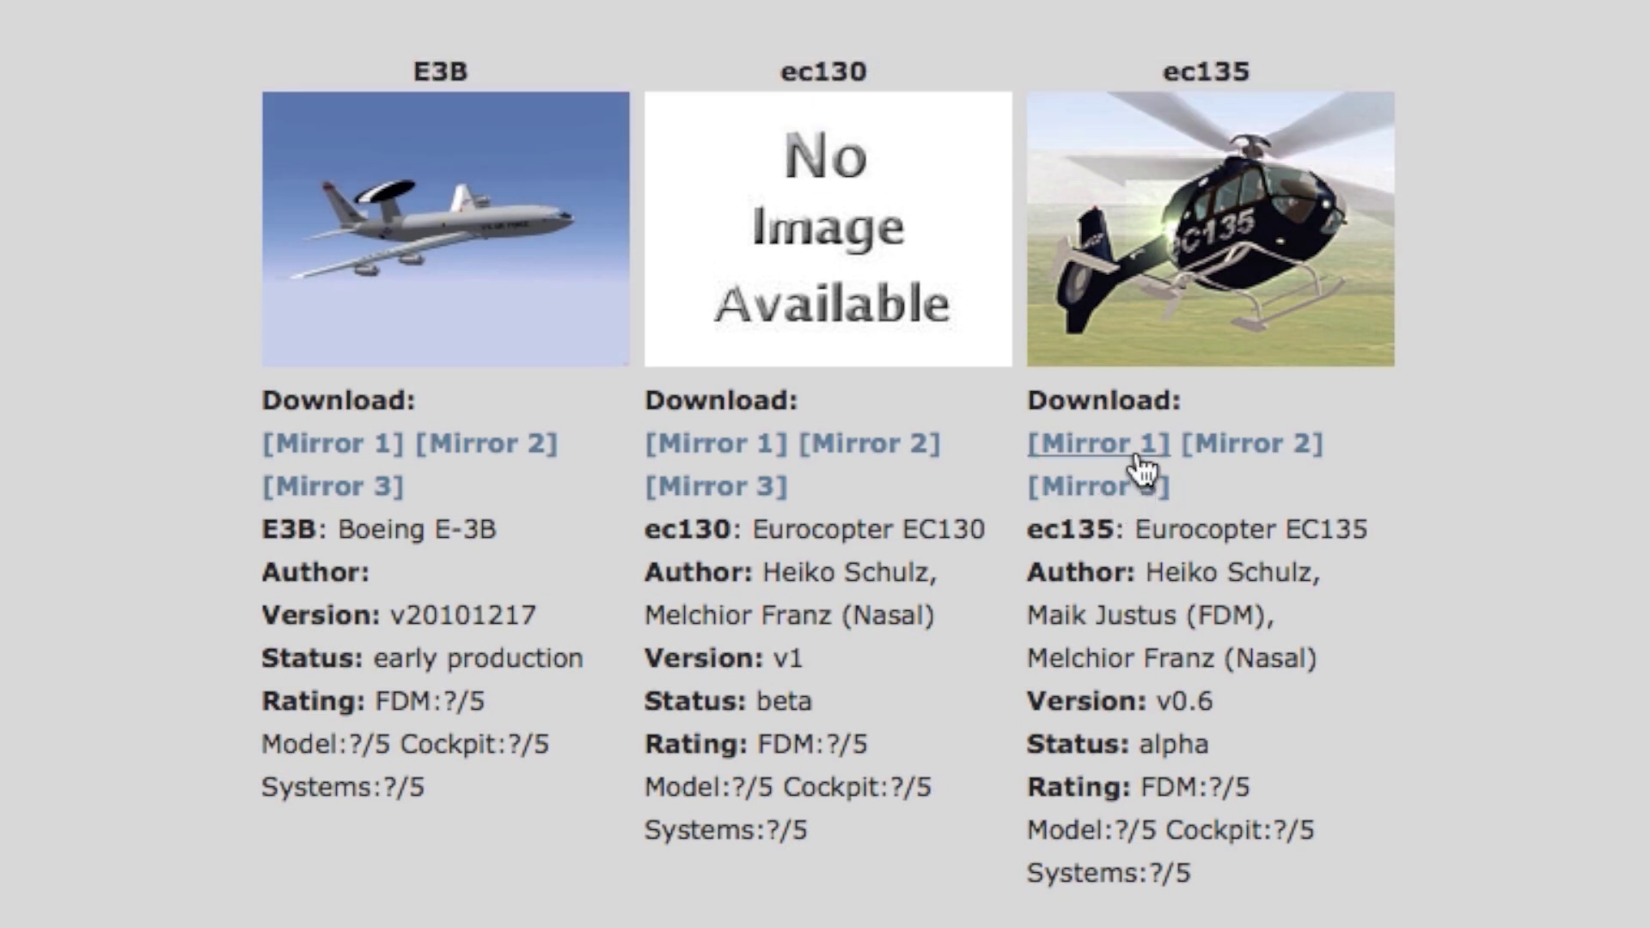
click(1136, 462)
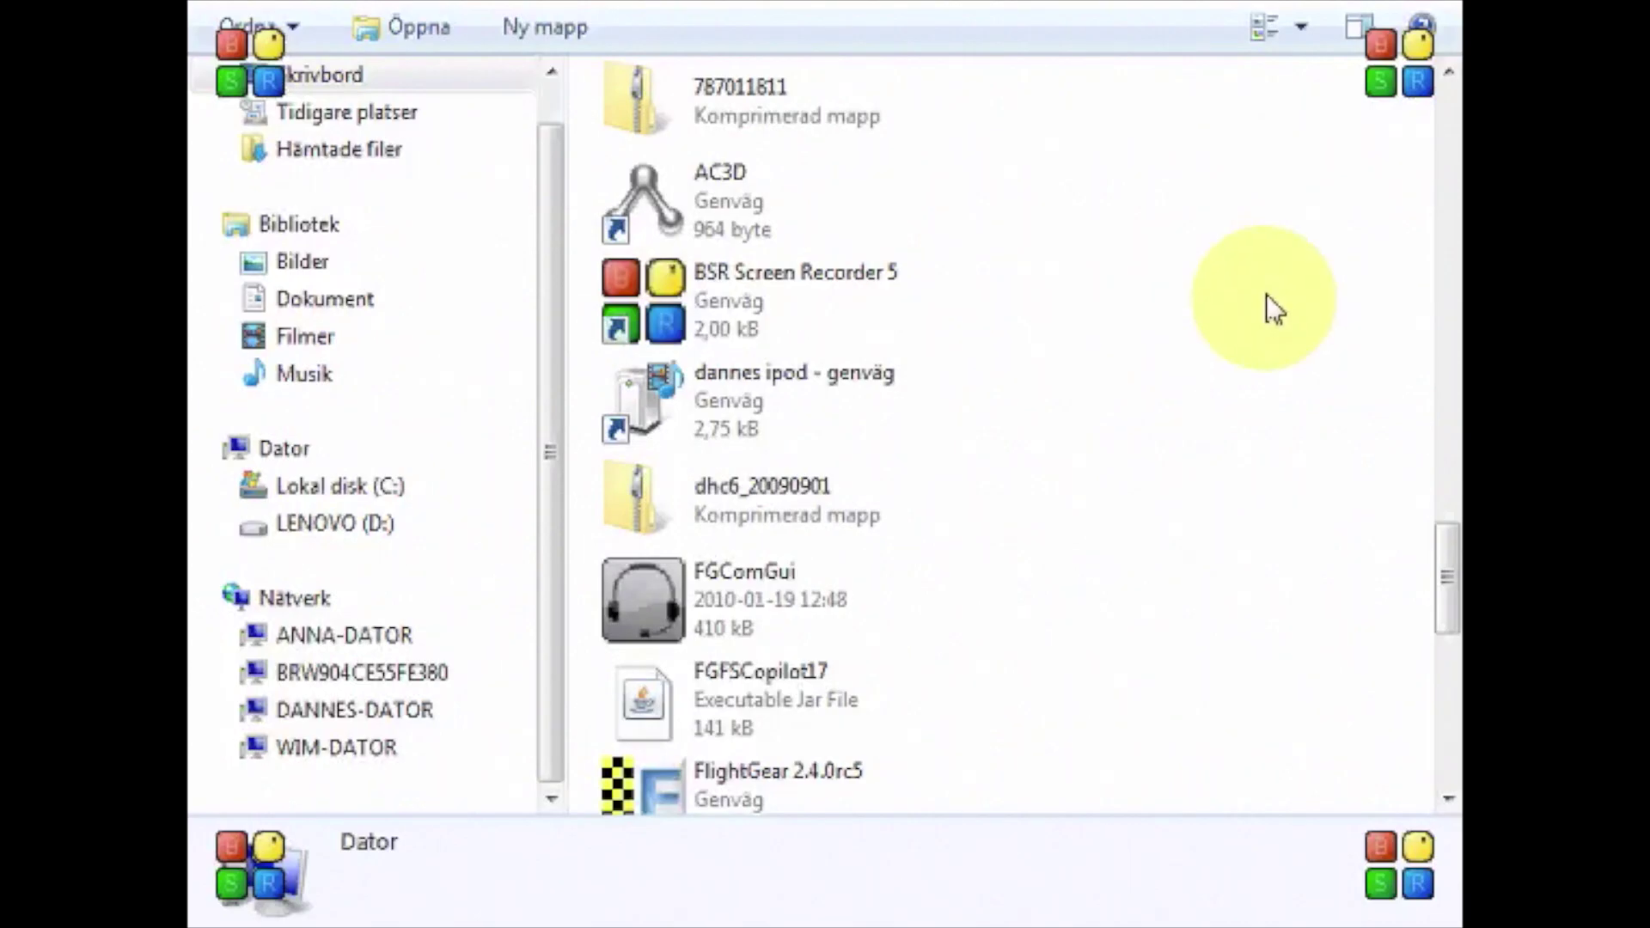
- Select the extracted dhc6 folder and target FlightGear 2.4.0rc5's data\Aircraft folder as destination
click(739, 492)
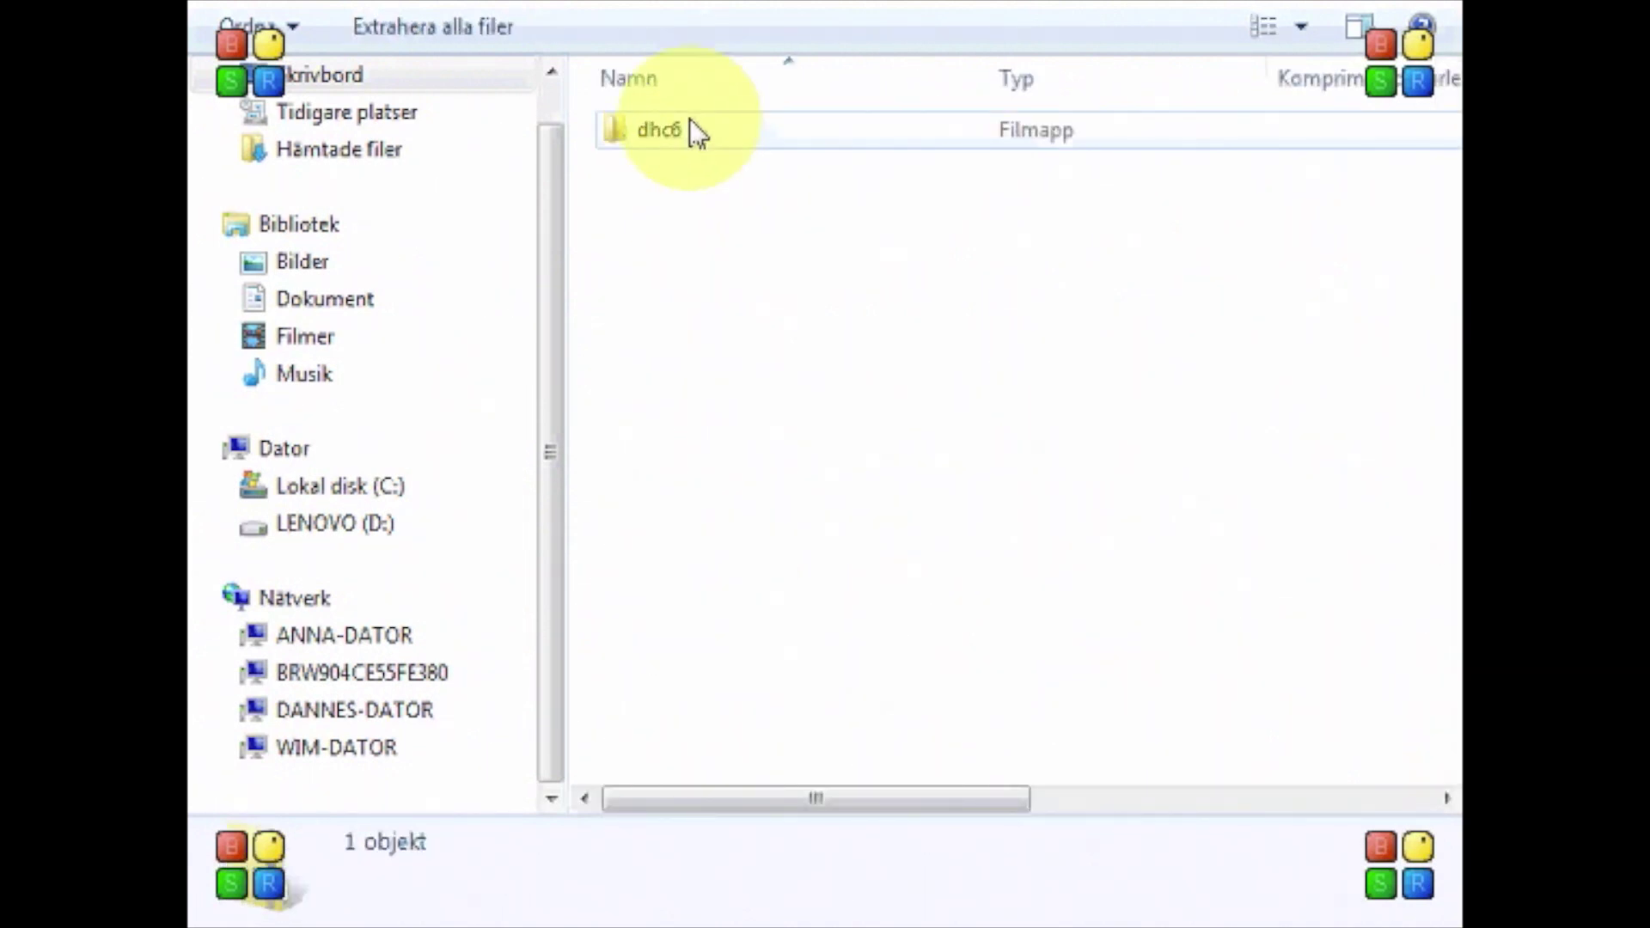
click(229, 484)
click(245, 560)
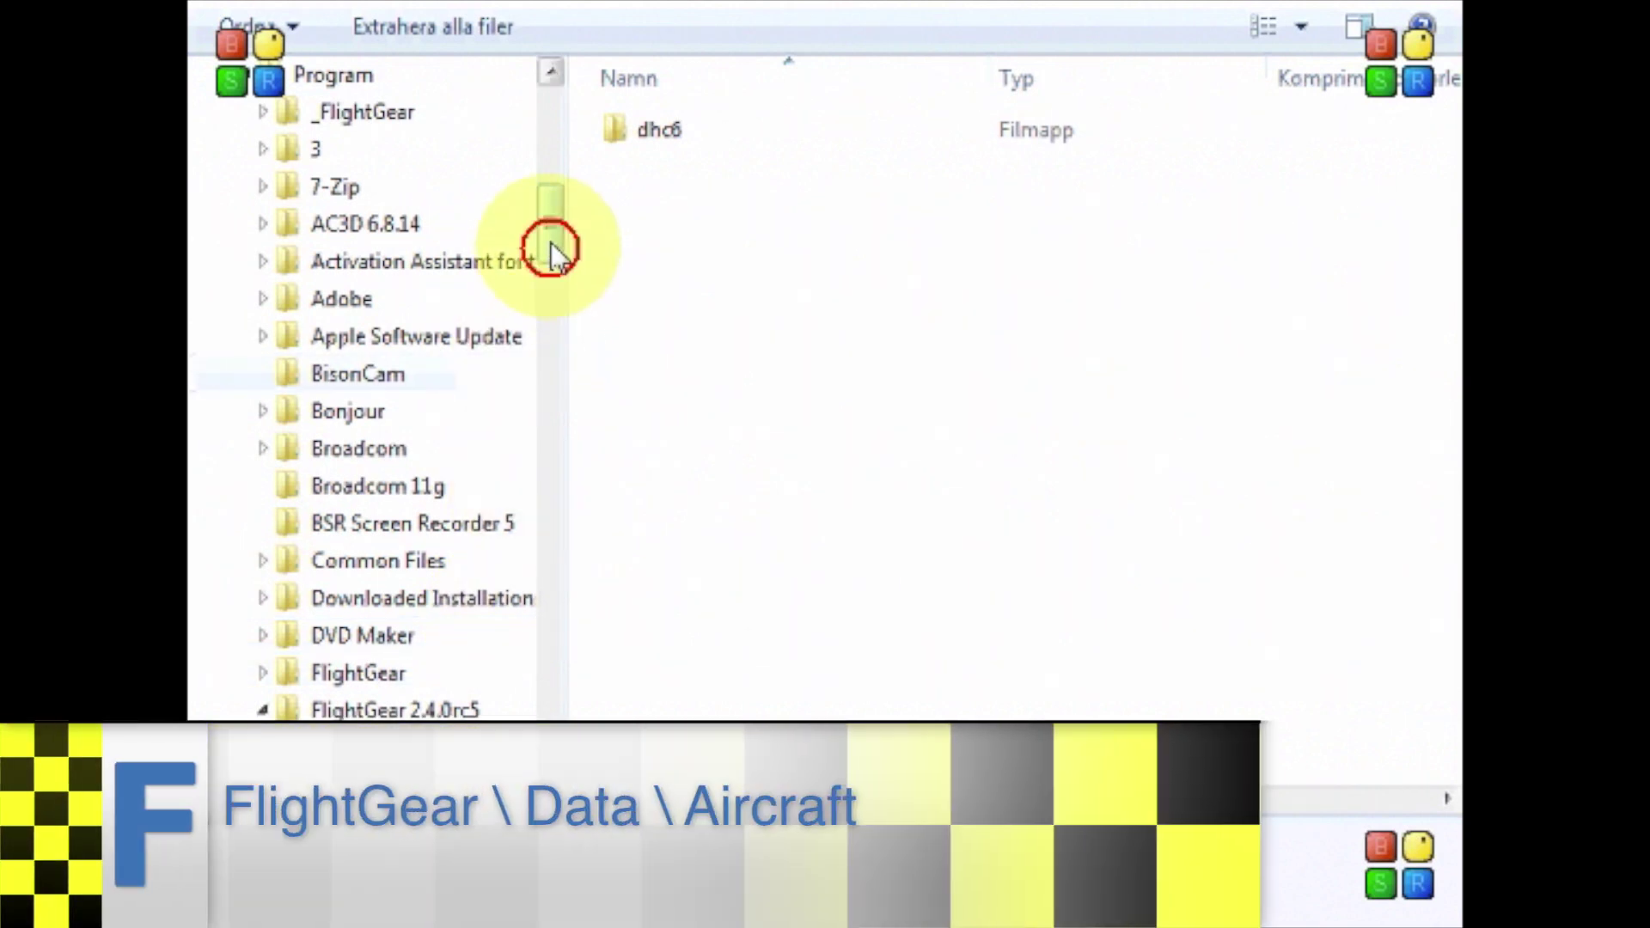
drag(553, 250, 552, 324)
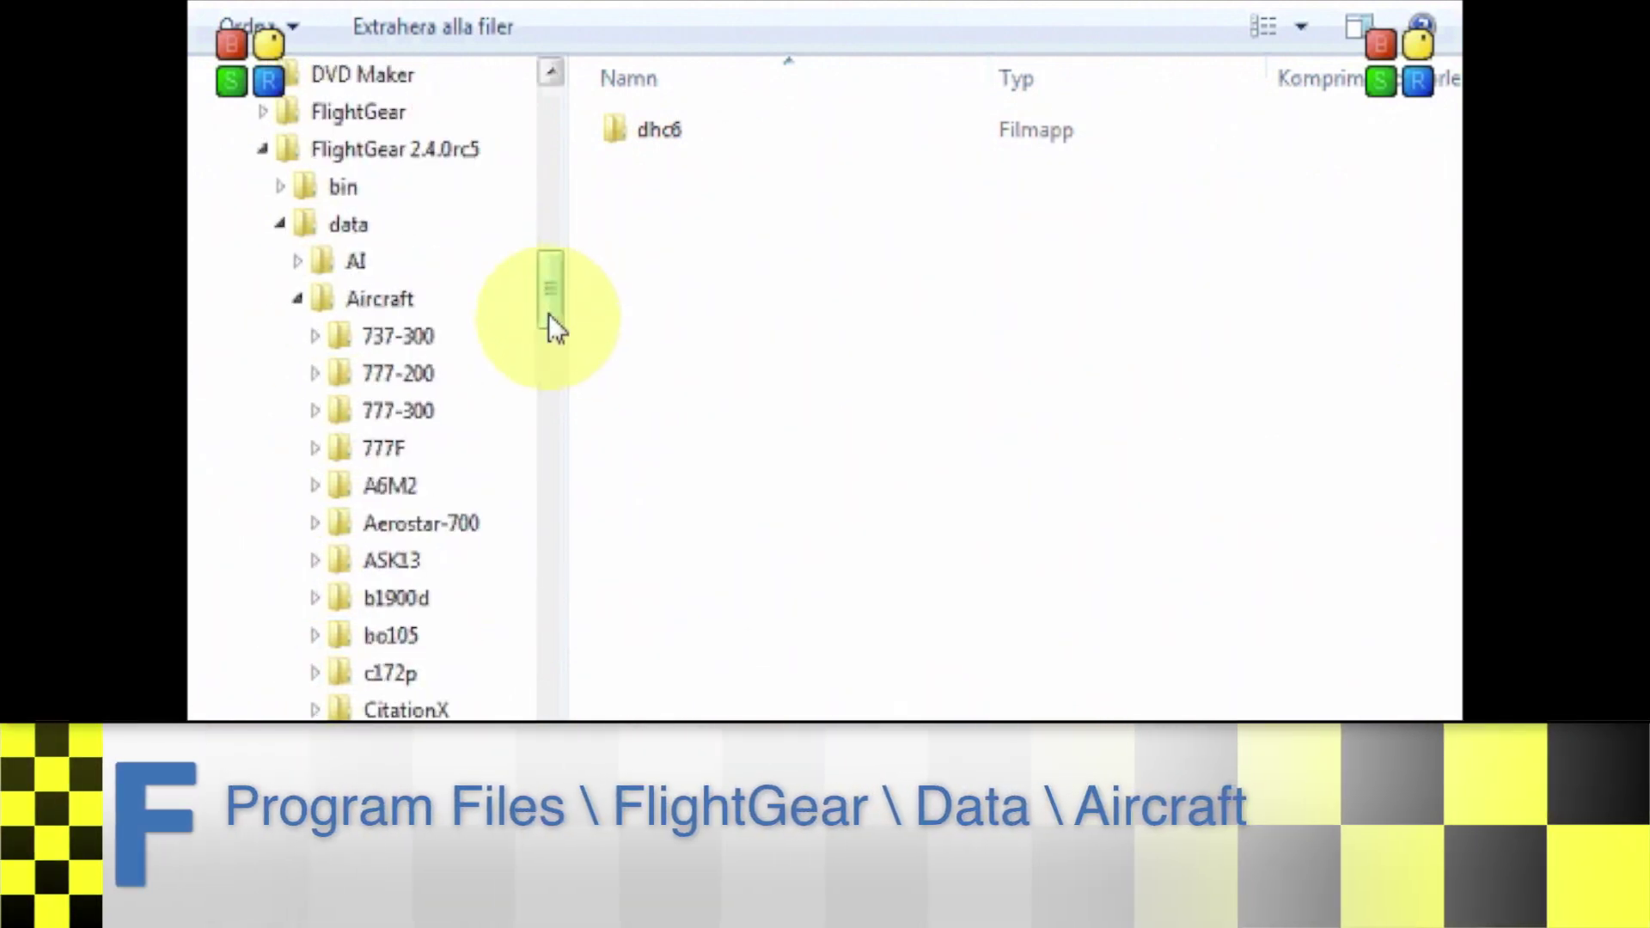
click(301, 299)
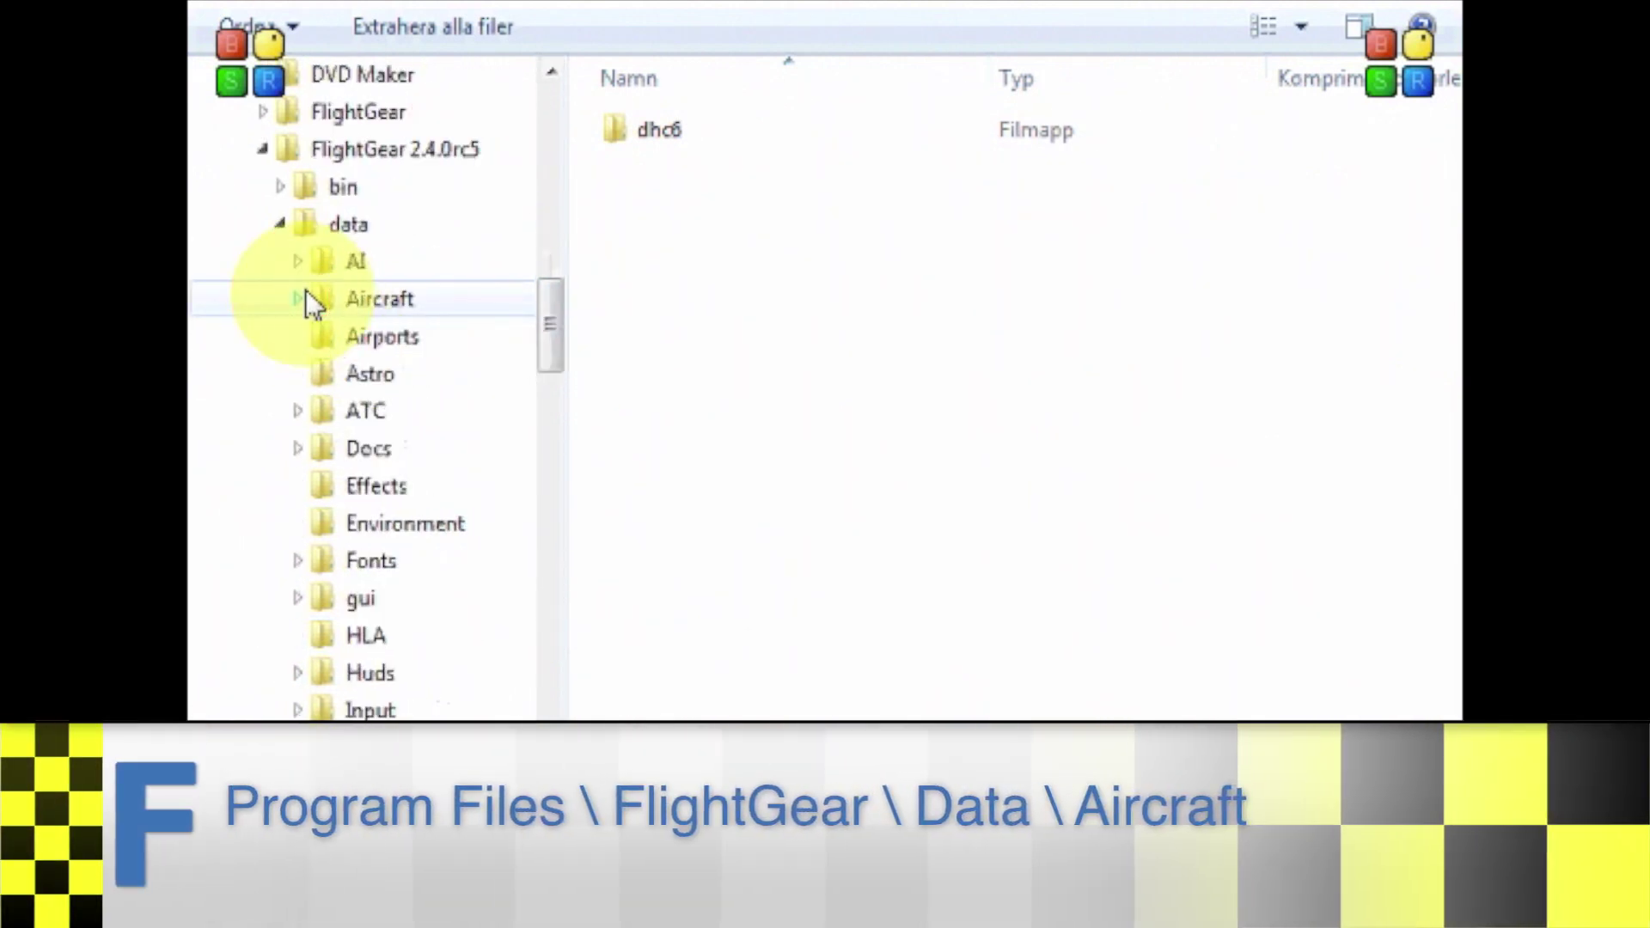
click(668, 146)
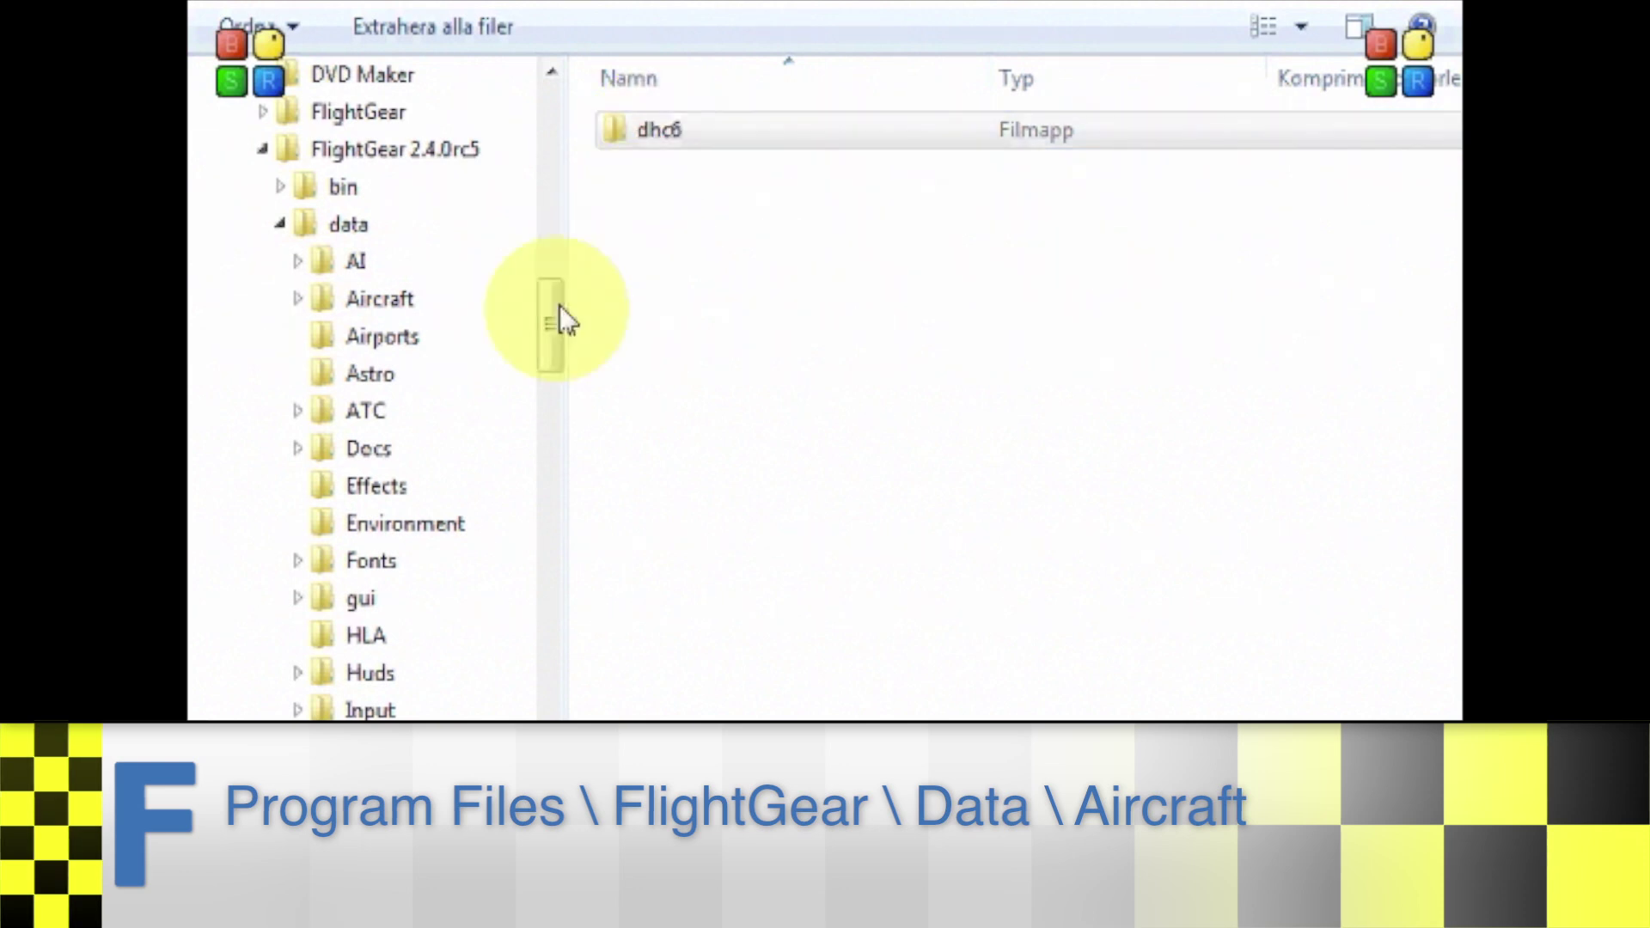
click(427, 307)
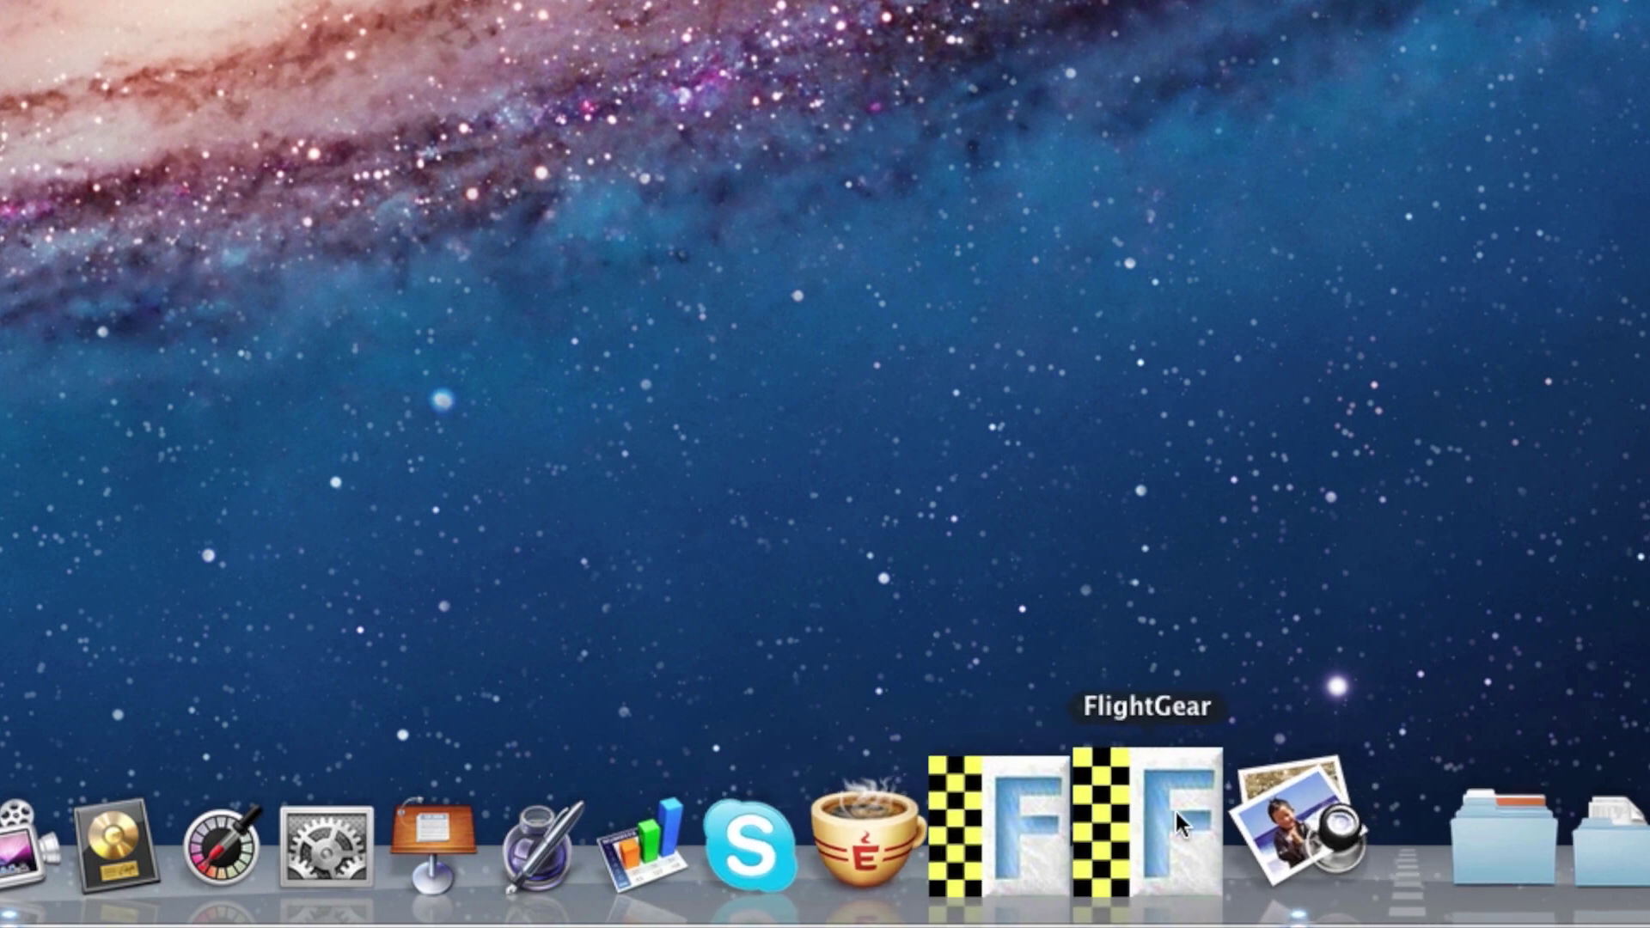
- Launch FlightGear and install the ec135 folder from Downloads via Install Add-on Data
click(1174, 808)
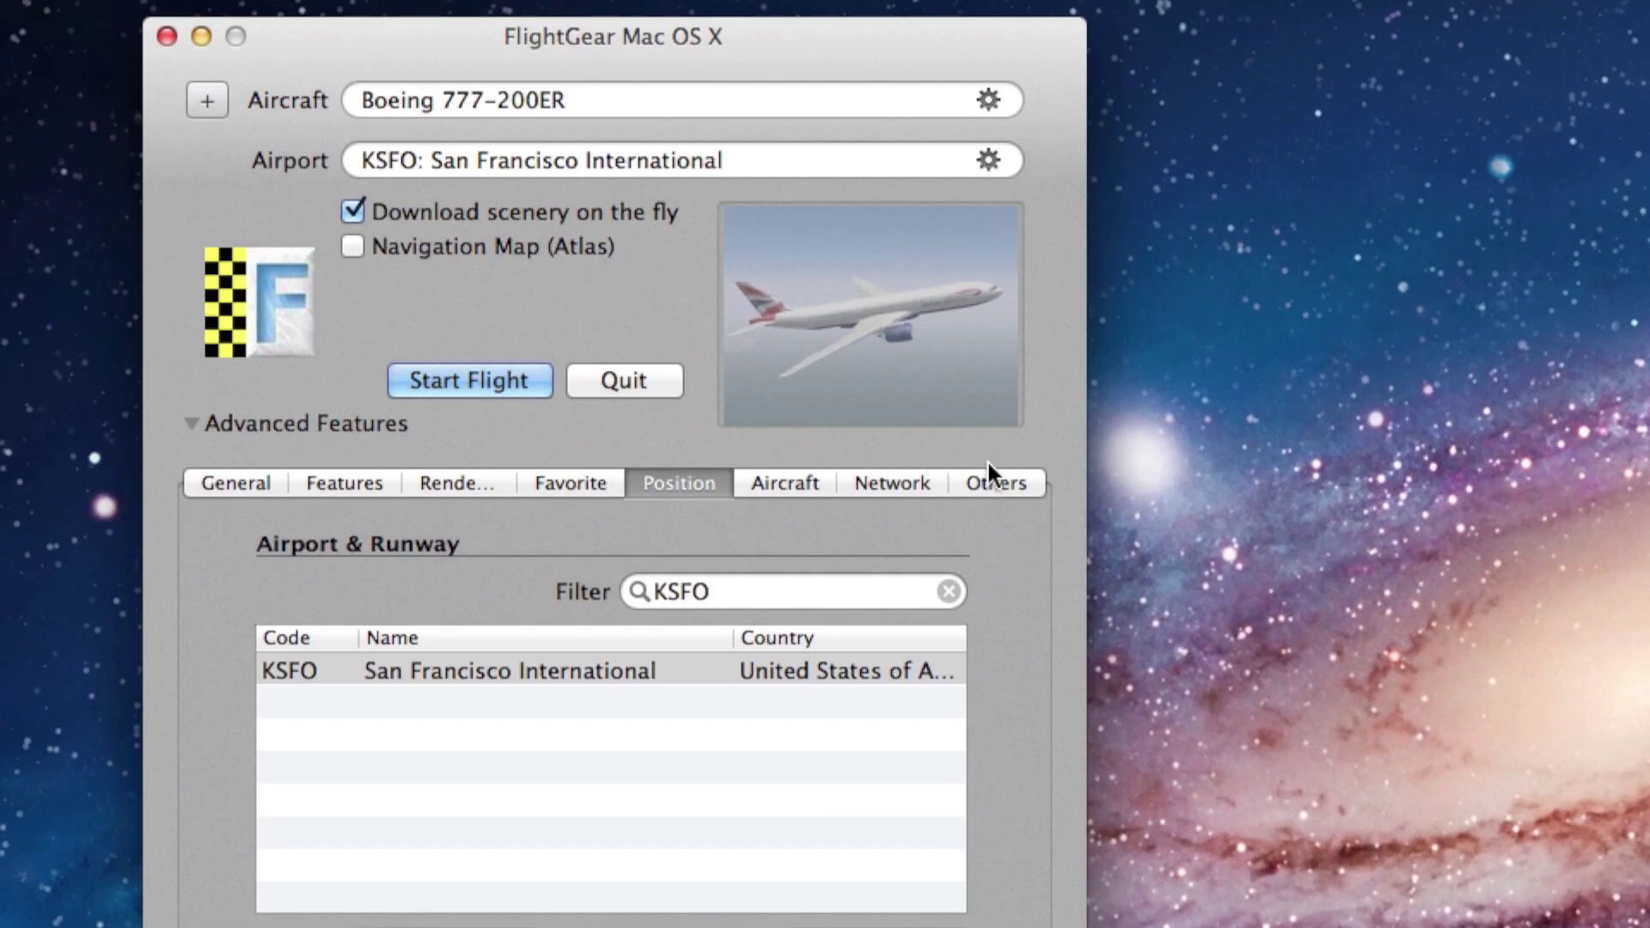
click(1012, 483)
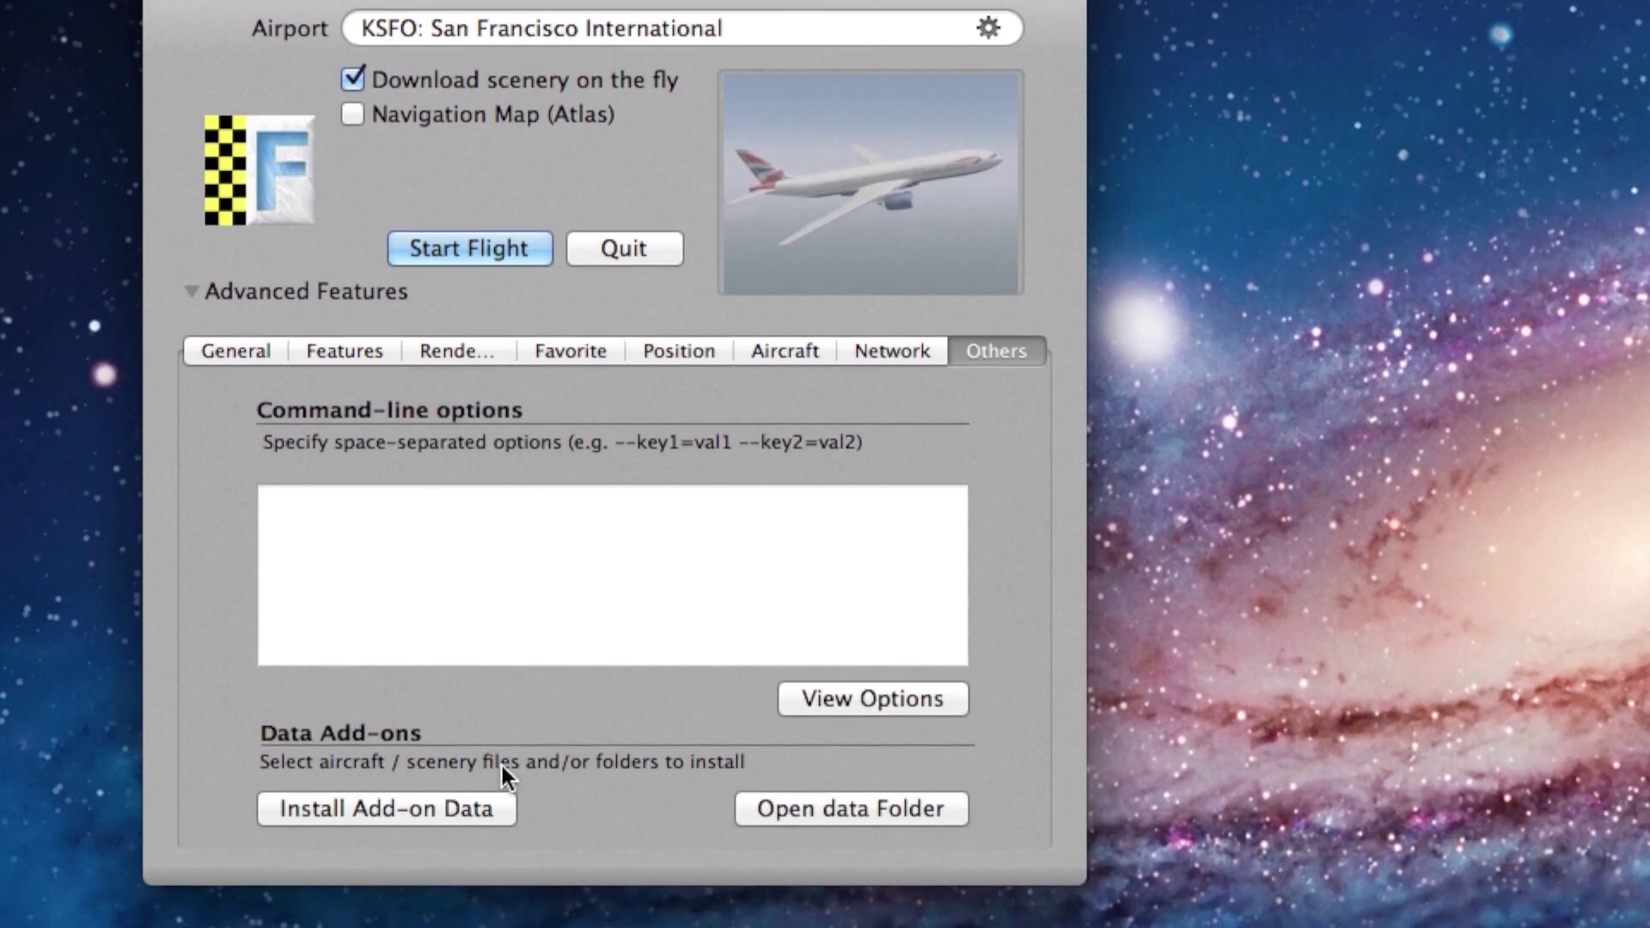
click(407, 816)
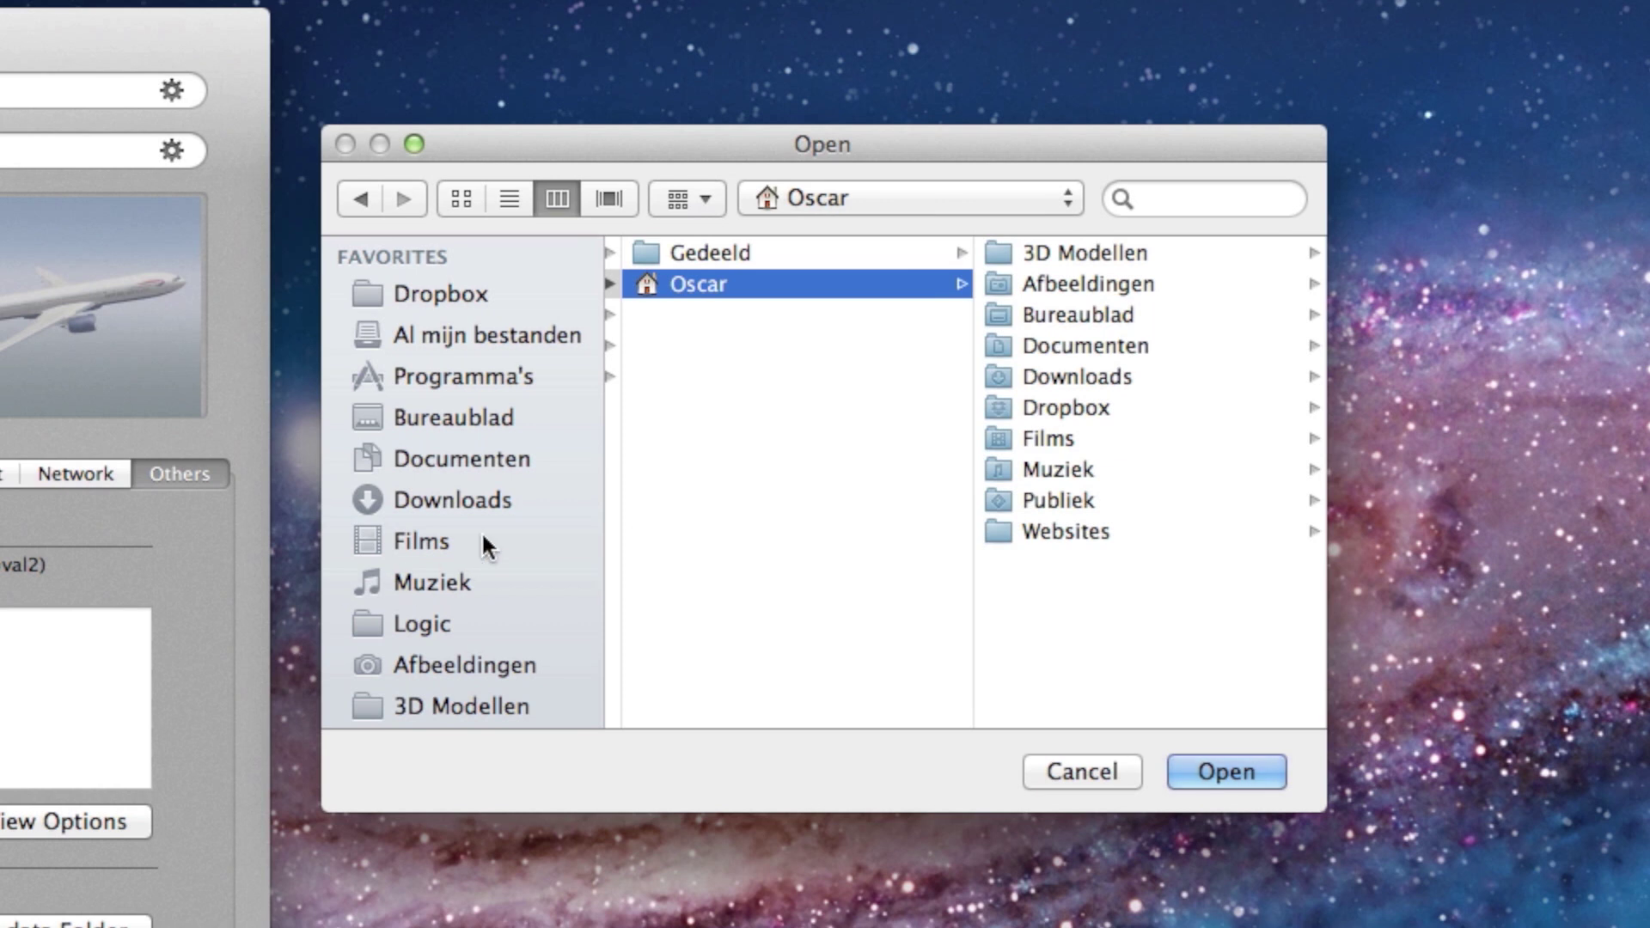
click(526, 500)
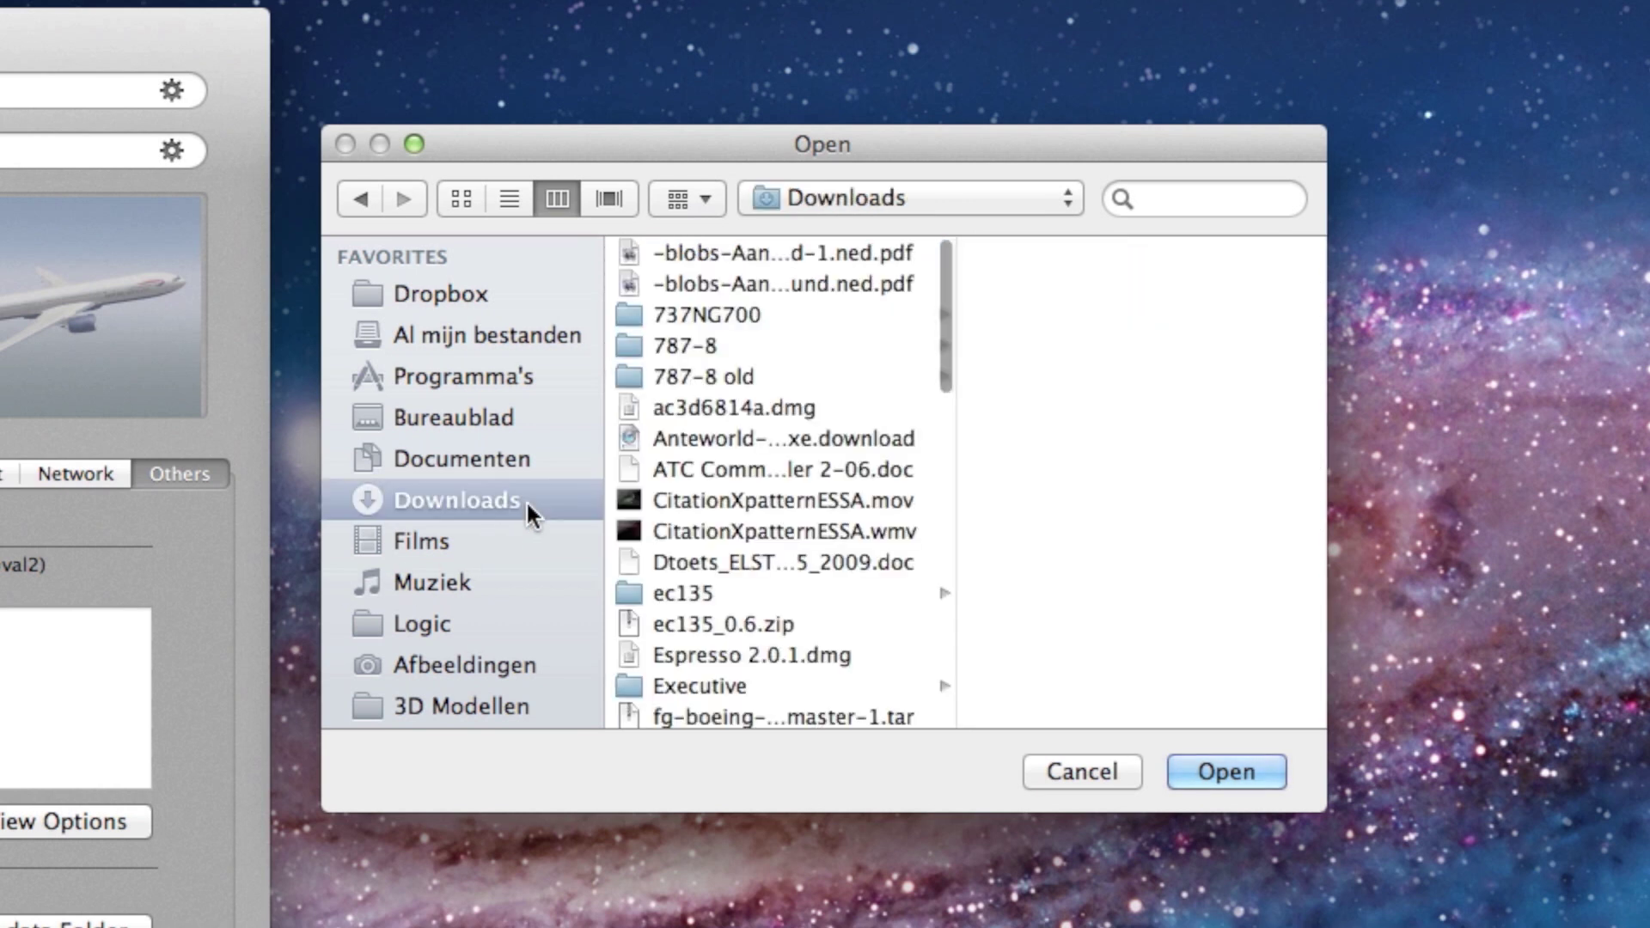
click(722, 593)
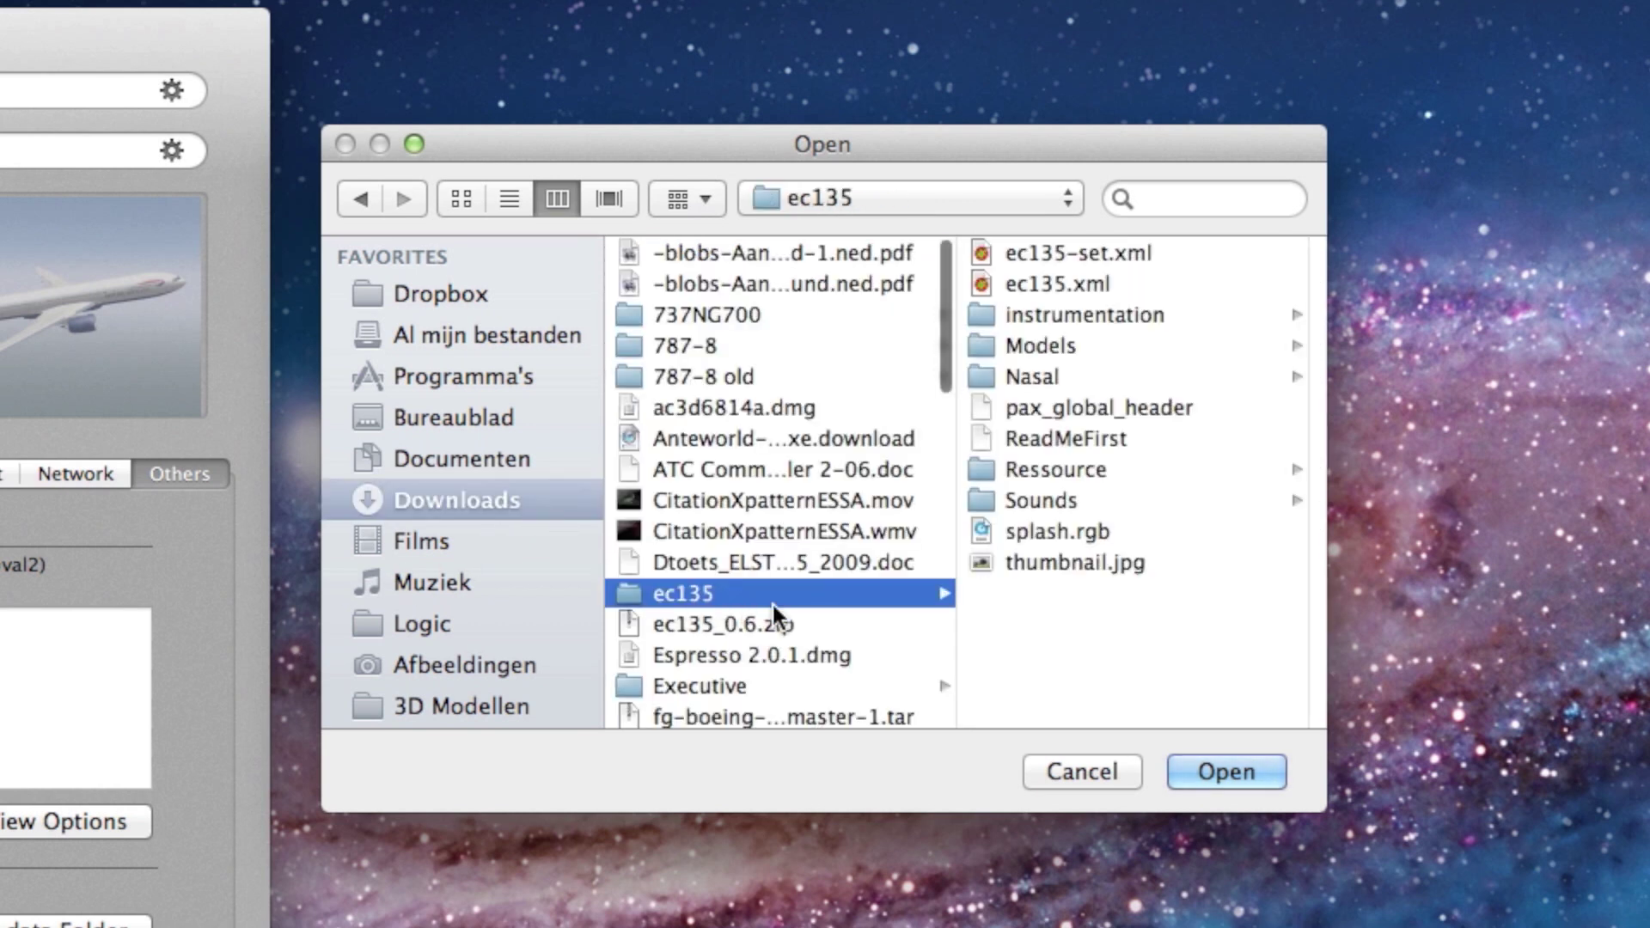
click(1227, 773)
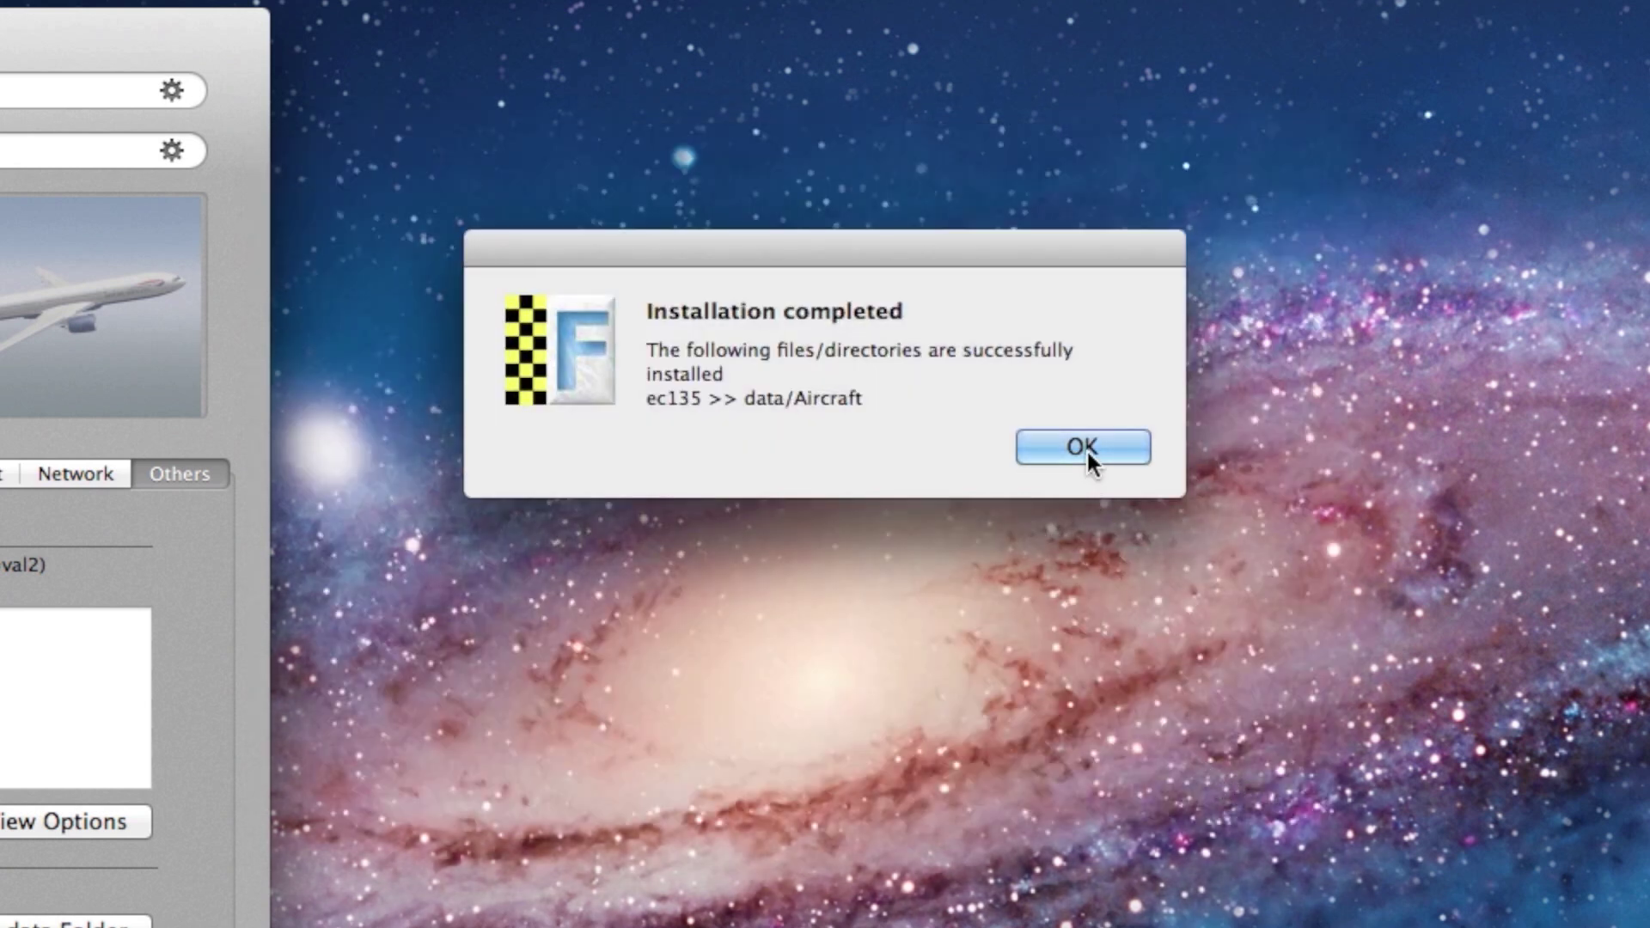
click(1083, 447)
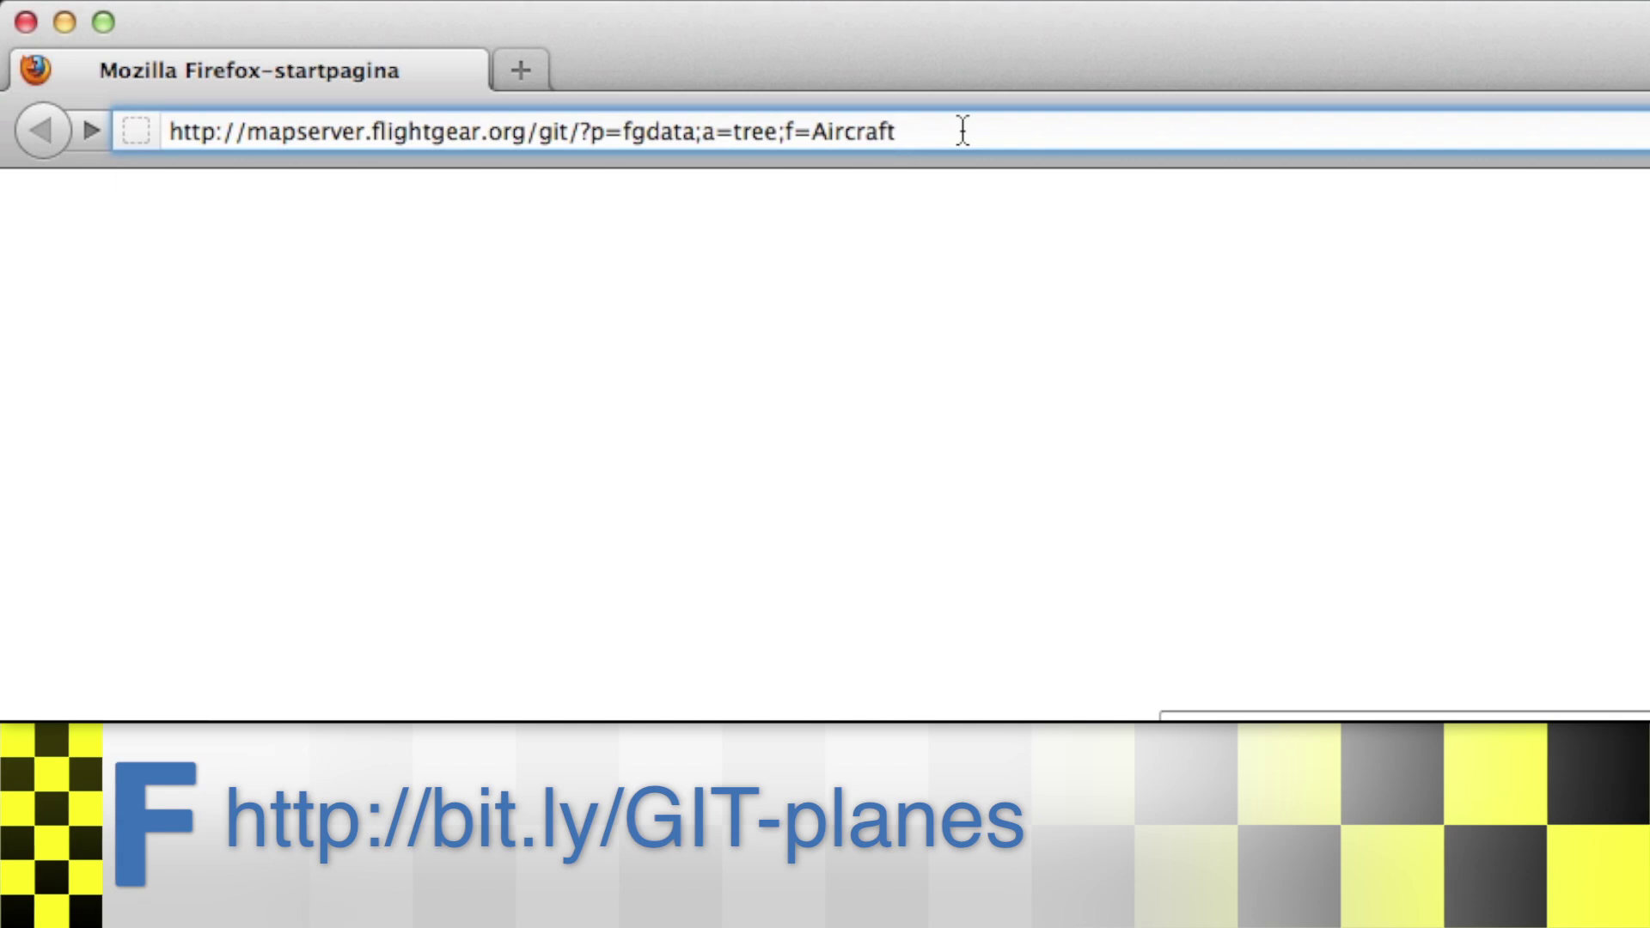
- Load the mapserver.flightgear.org fgdata/Aircraft git tree page
key(Return)
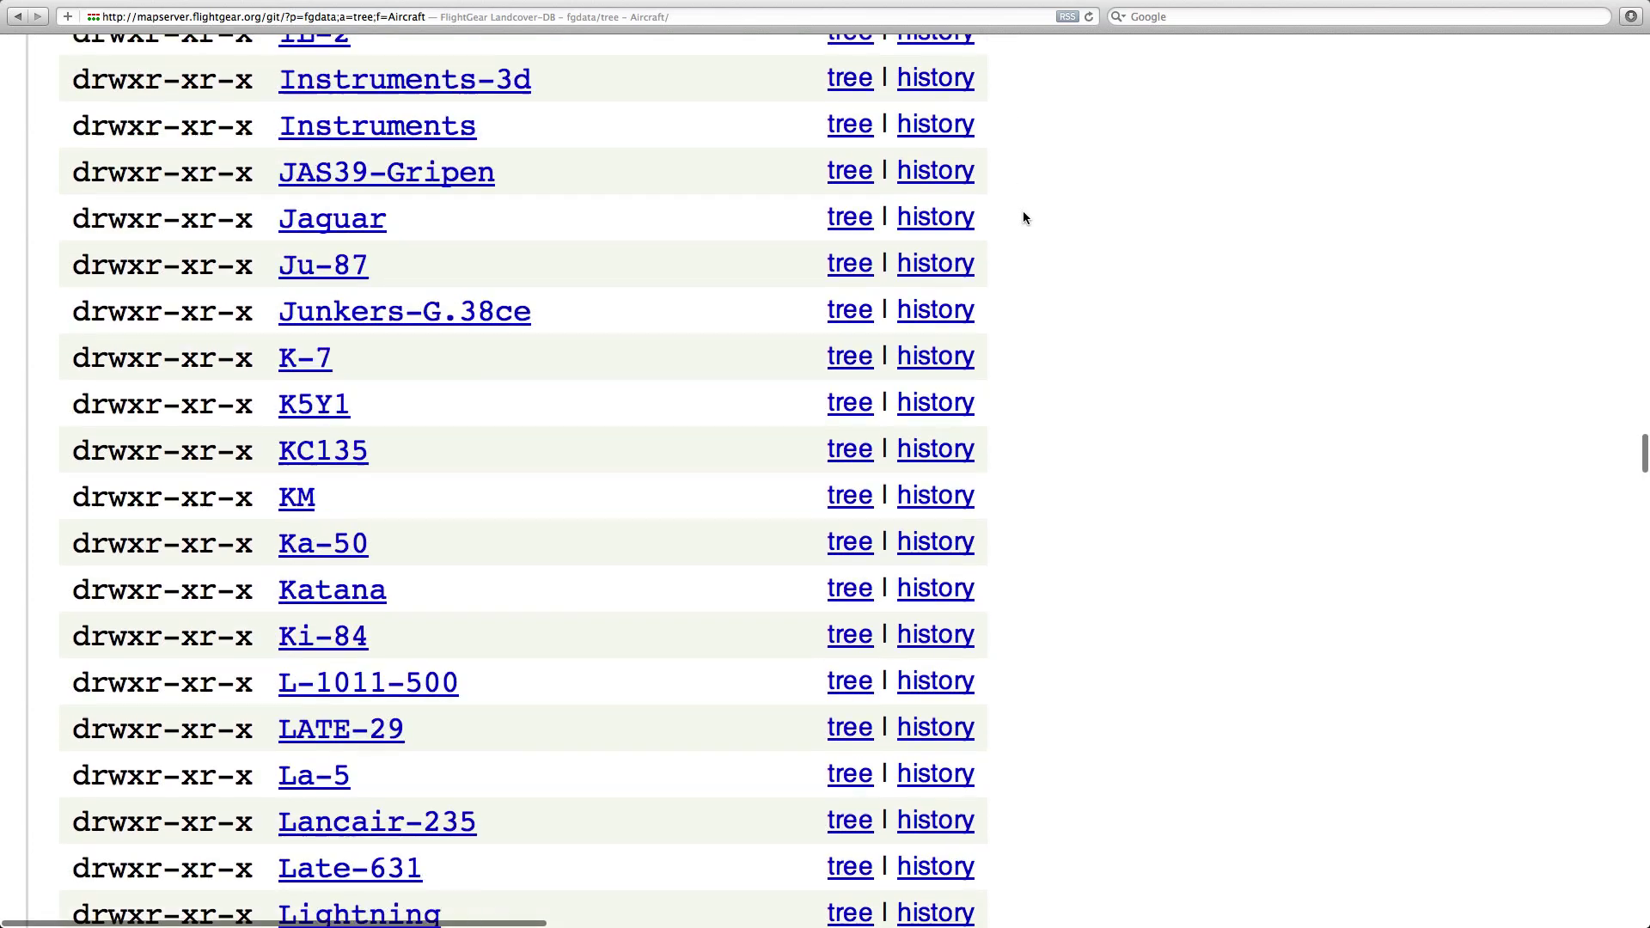
- Open ec135 in the fgdata Aircraft list and download its snapshot archive
scroll(1022, 215, down, 15)
scroll(1023, 217, down, 20)
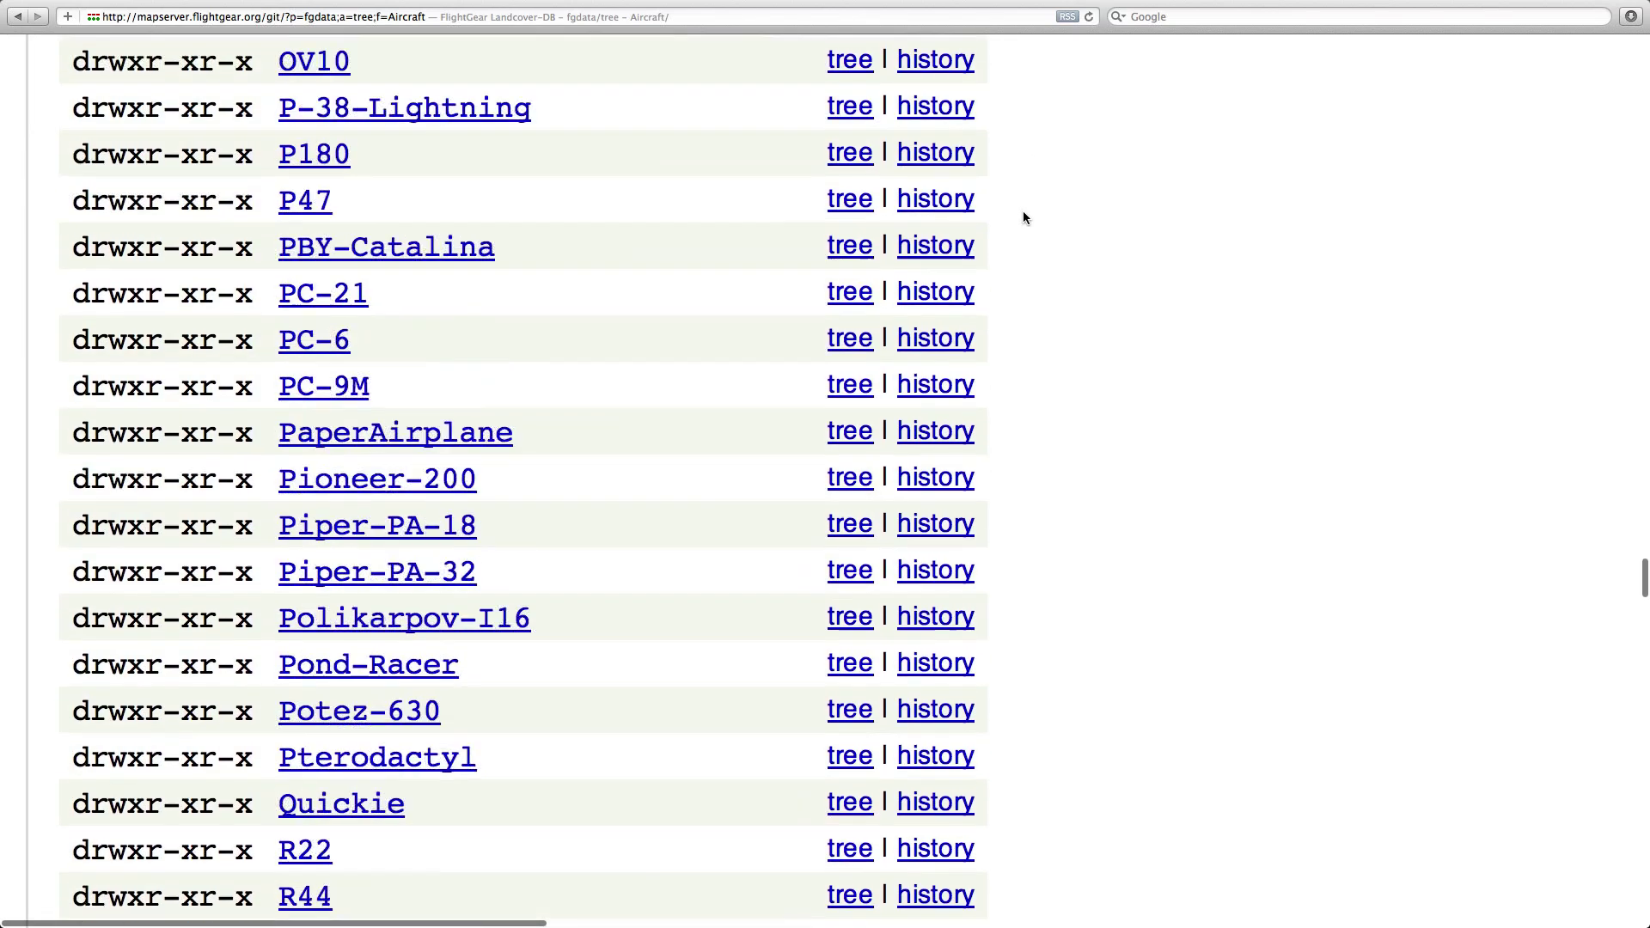
scroll(1023, 218, down, 20)
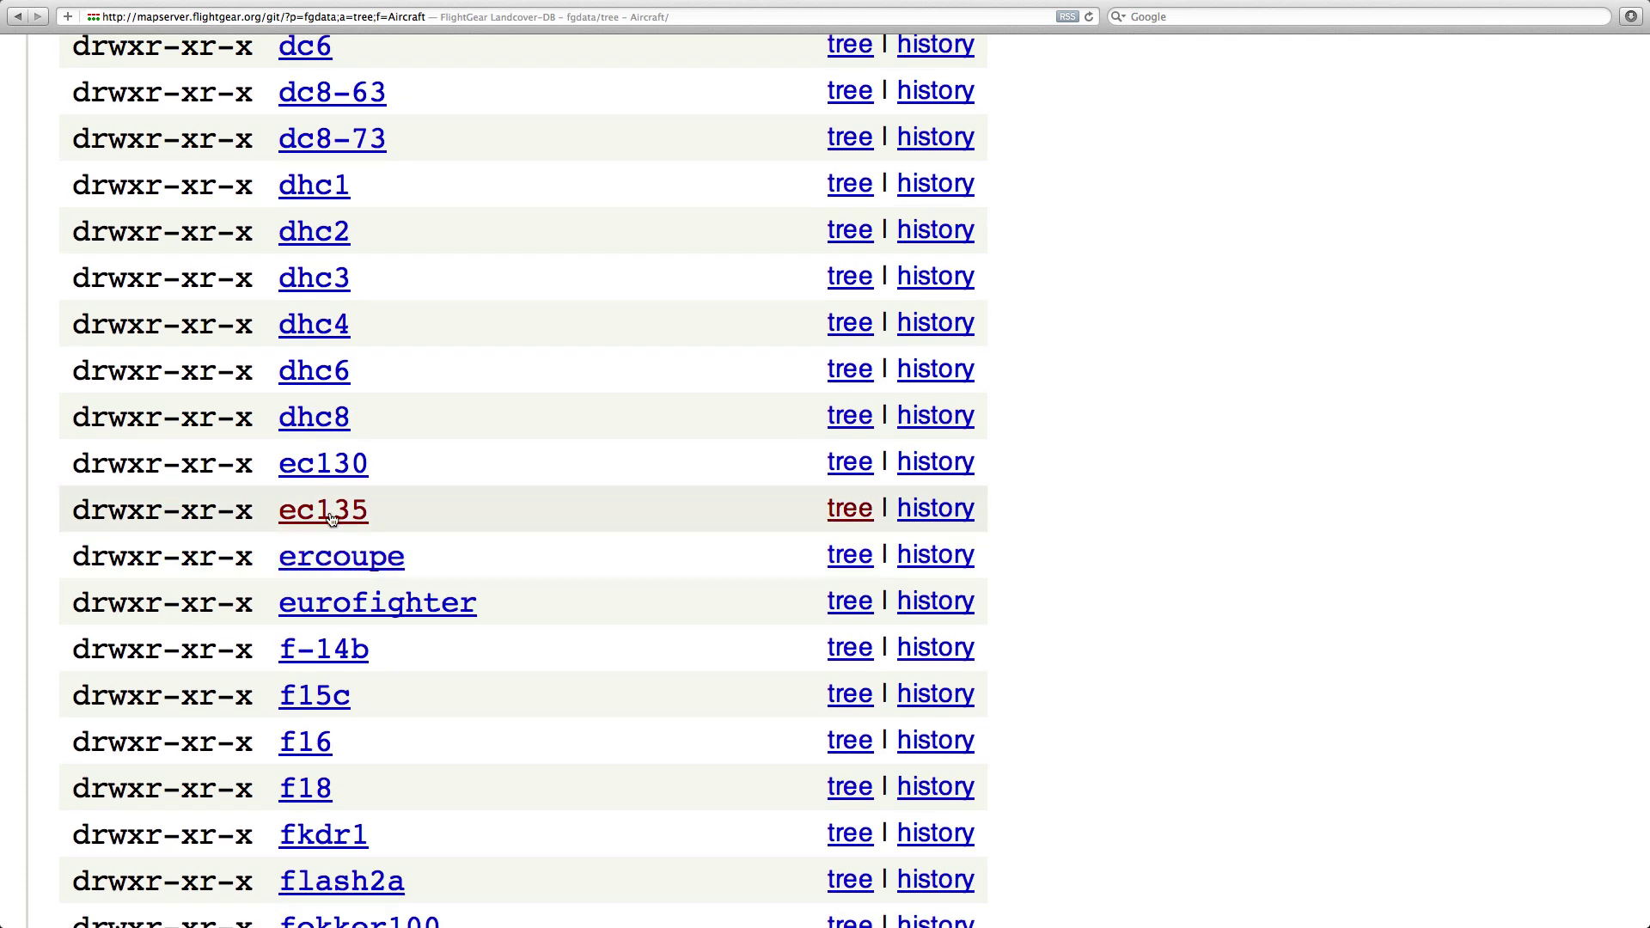
click(331, 514)
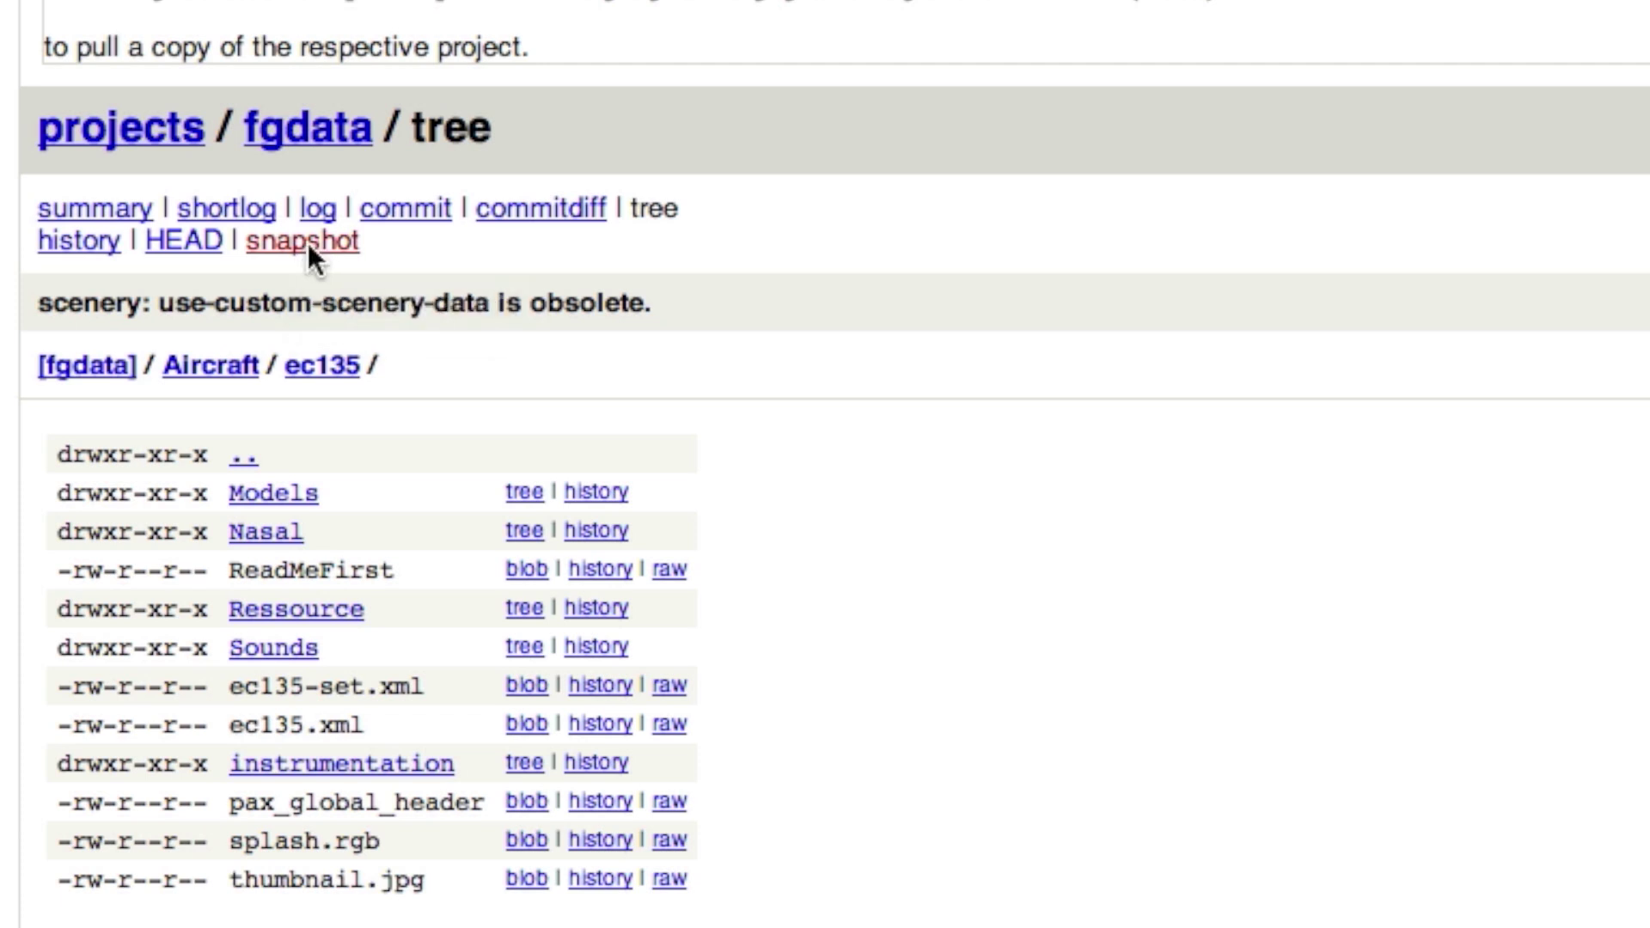
click(307, 245)
- Check the snapshot download, then start renaming the extracted fgdata folder on the desktop
click(1616, 41)
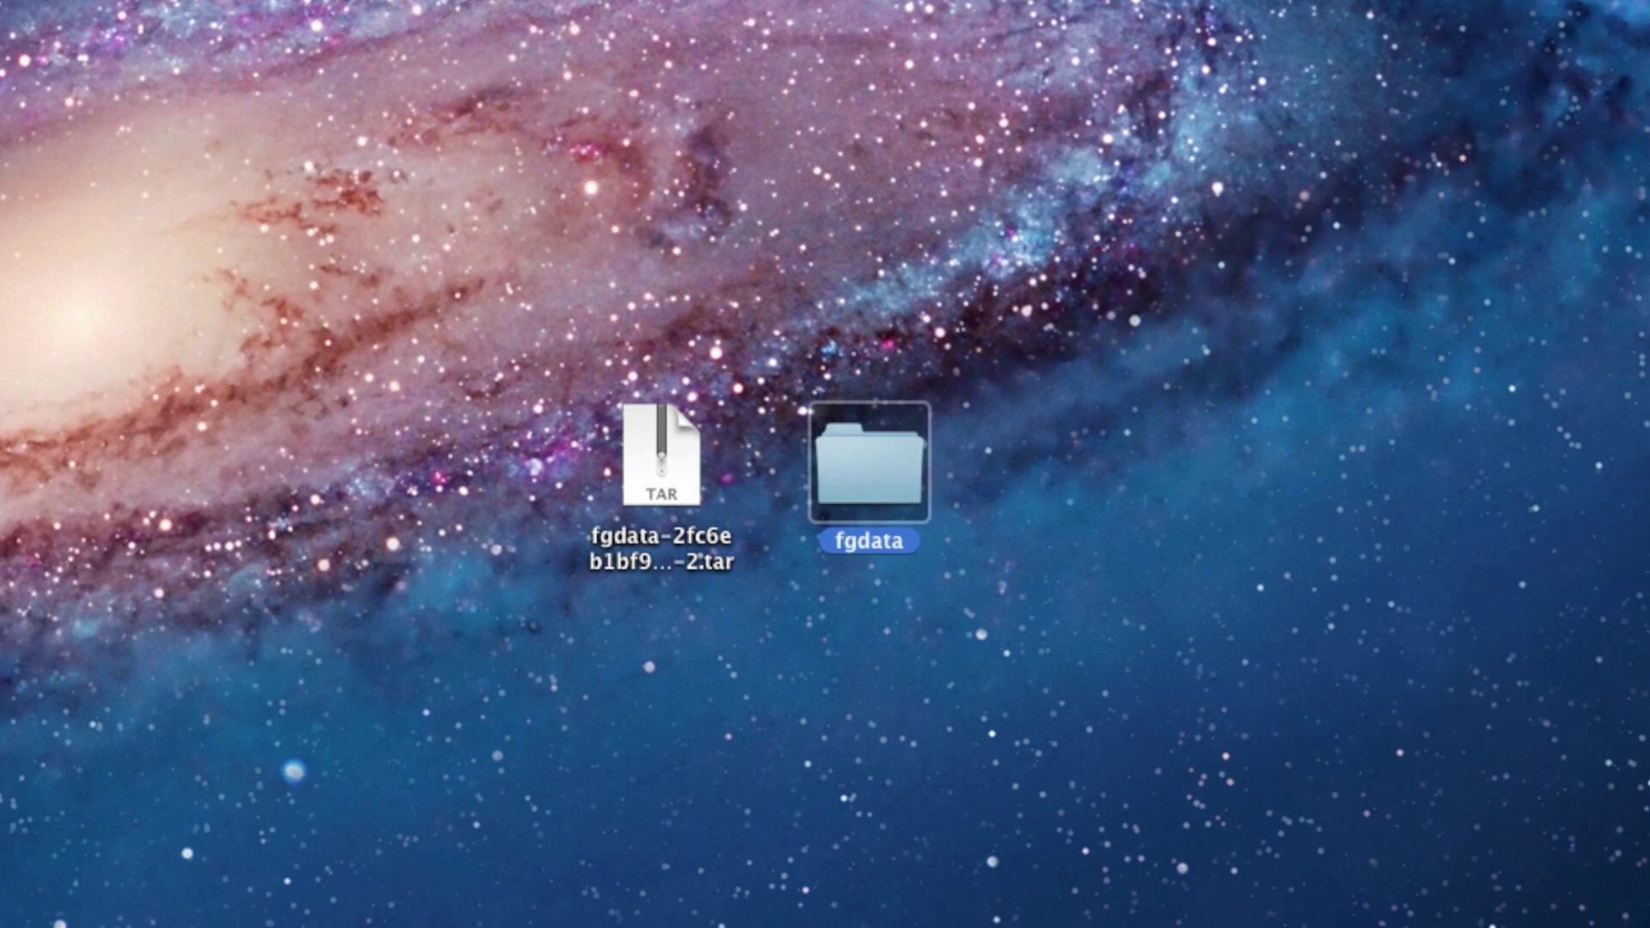
key(Return)
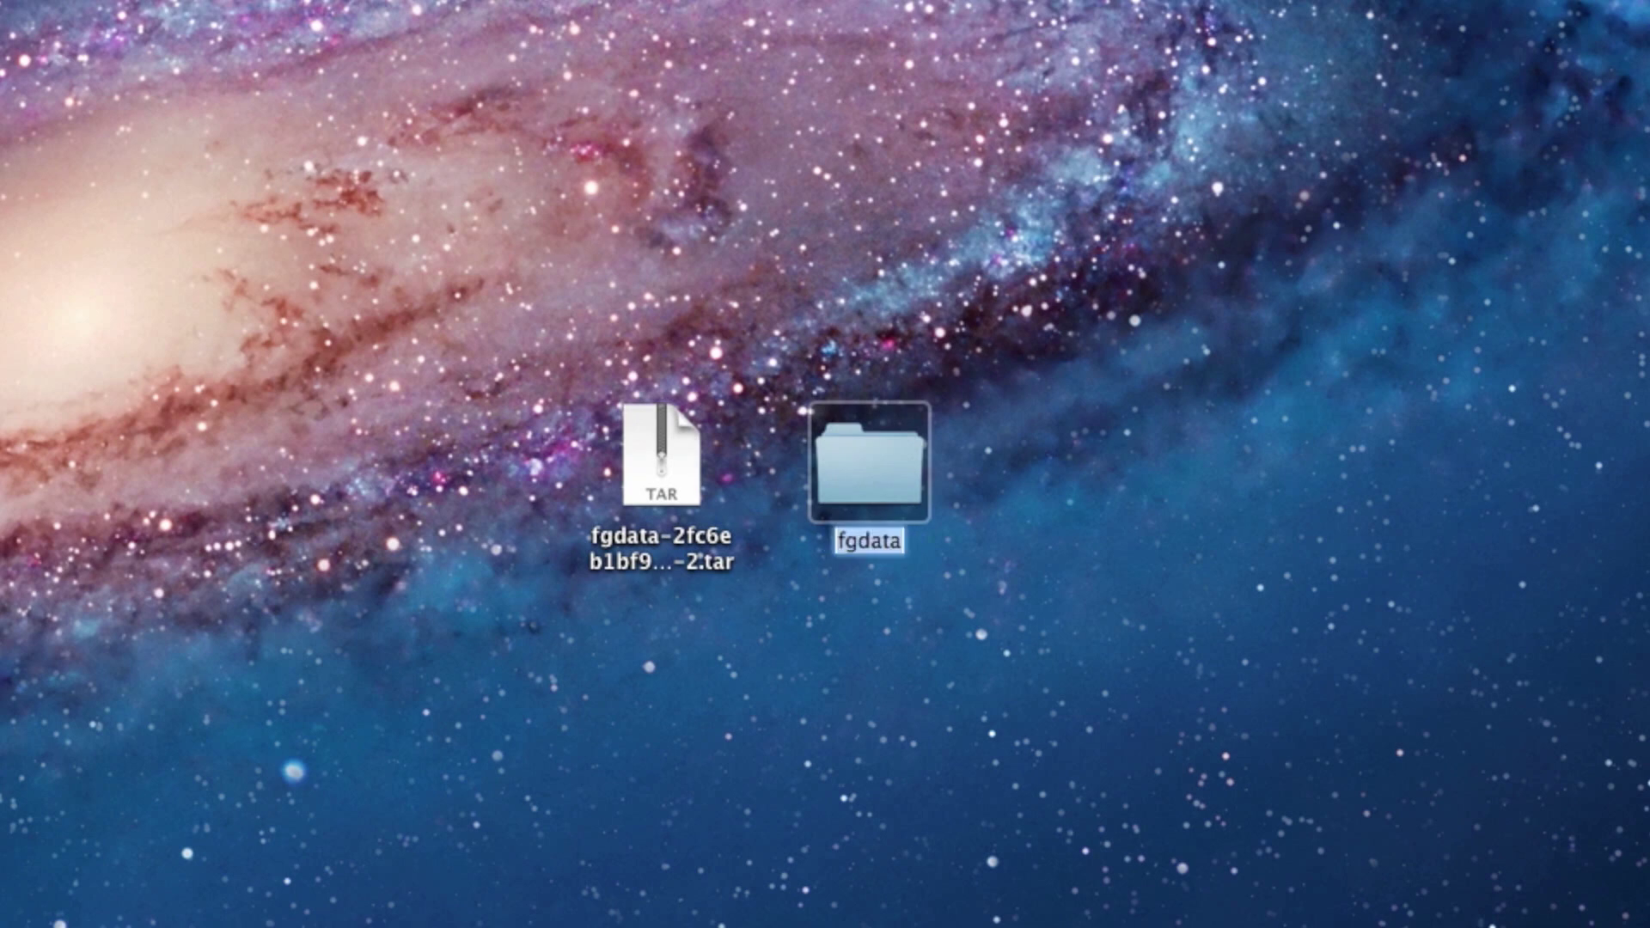